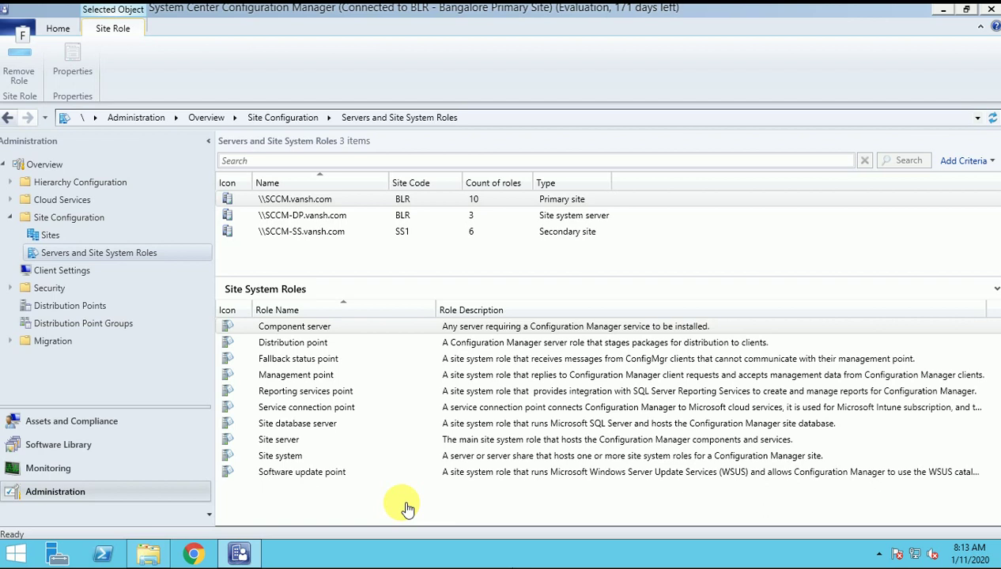
Review the BLR primary site and the SS1 Bangalore Secondary Site in the Sites list.
click(82, 236)
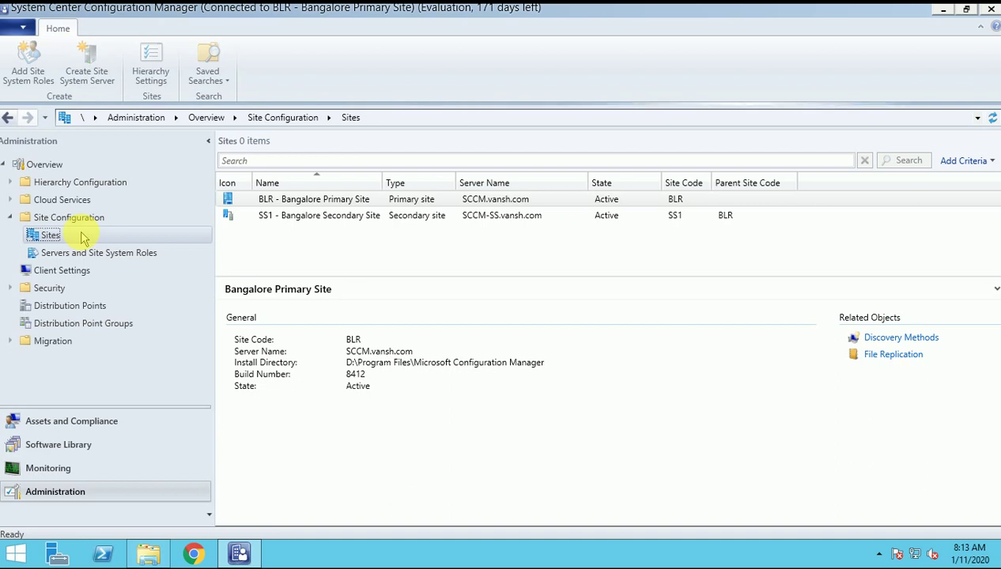
click(323, 202)
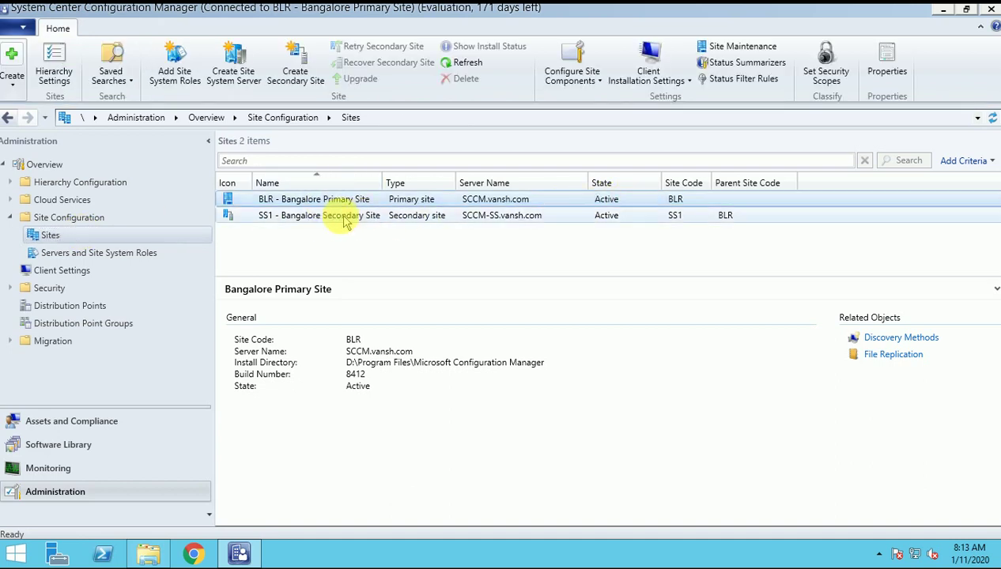
ctrl+click(335, 218)
click(335, 218)
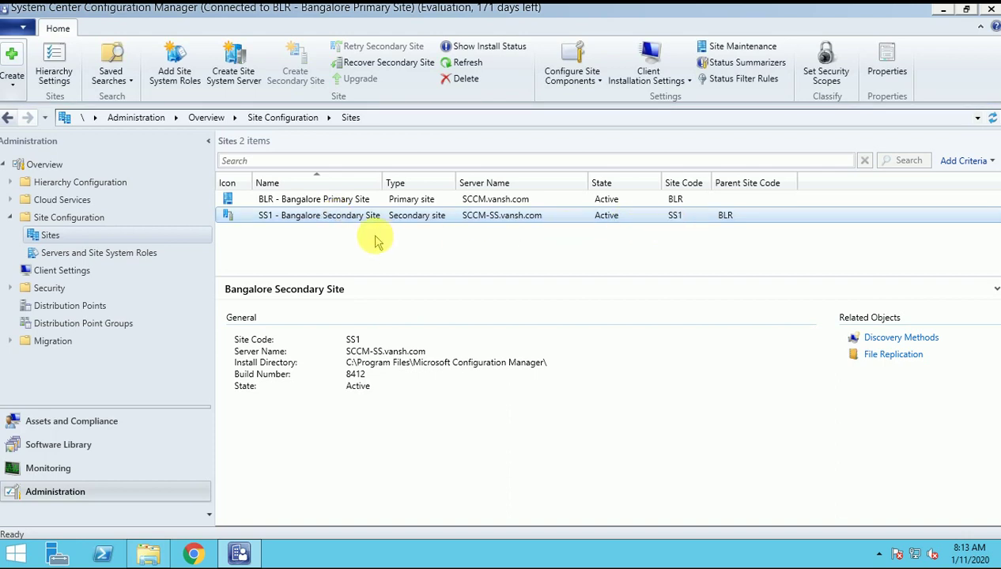
Show SCCM-DP.vansh.com's roles: Component server, Management point and Site system.
click(143, 253)
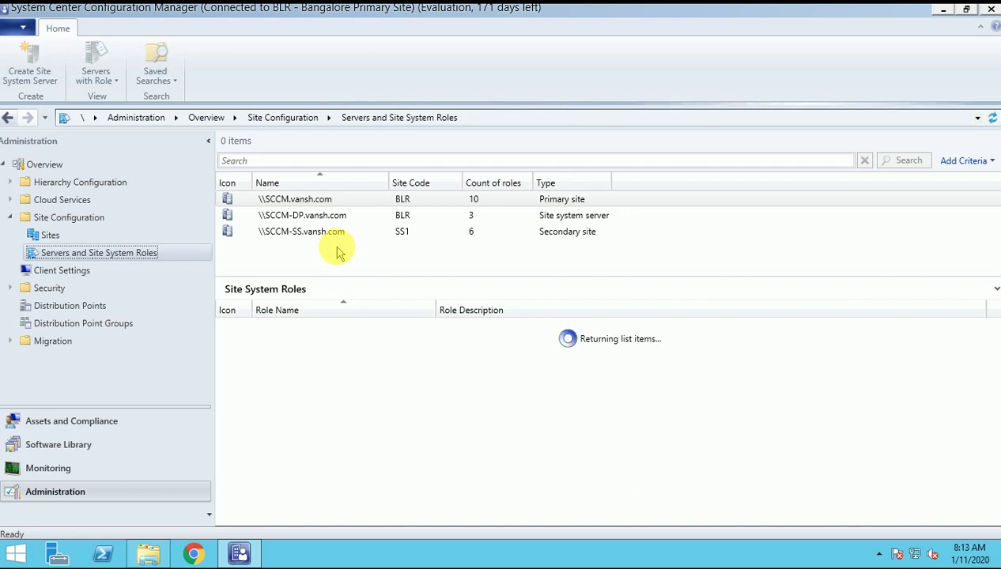
click(288, 219)
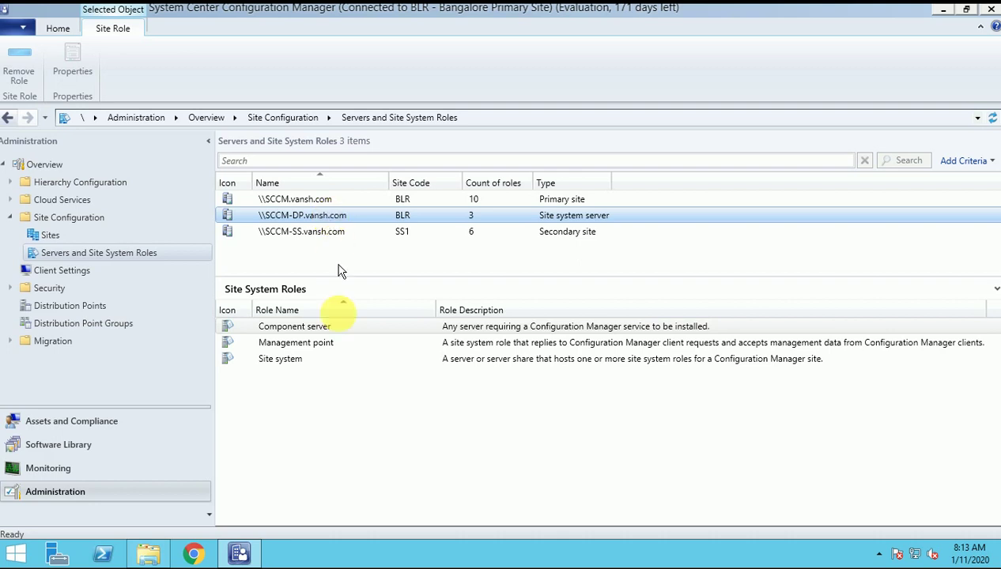
click(328, 348)
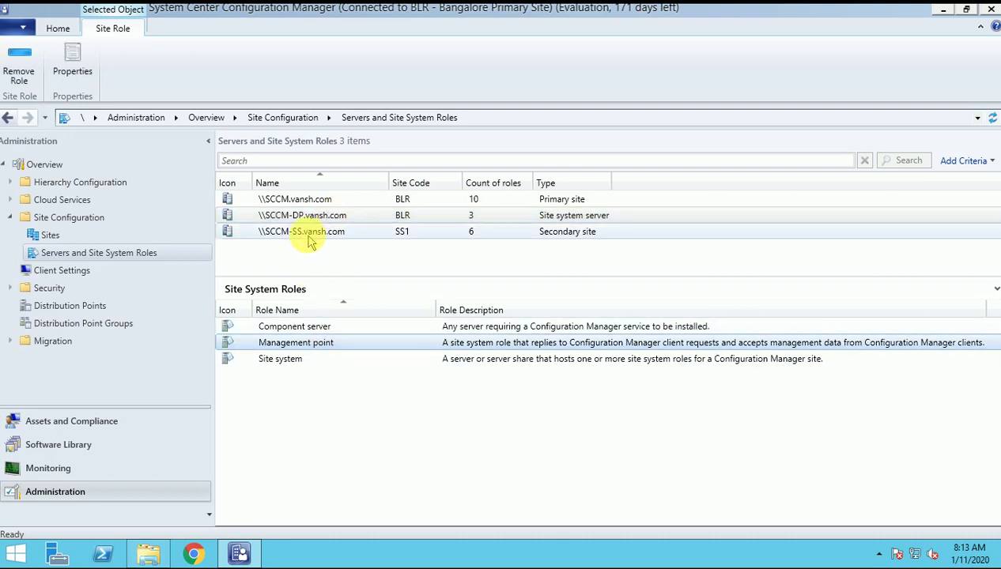
click(293, 218)
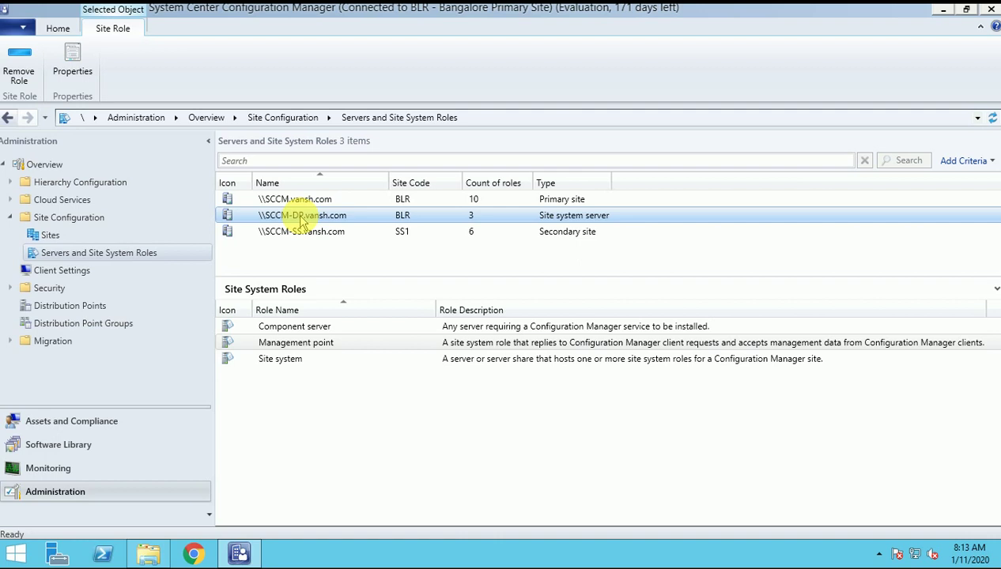
Open the Add Site System Roles wizard for SCCM-DP.vansh.com, cancelling one attempt before reopening it.
right_click(335, 217)
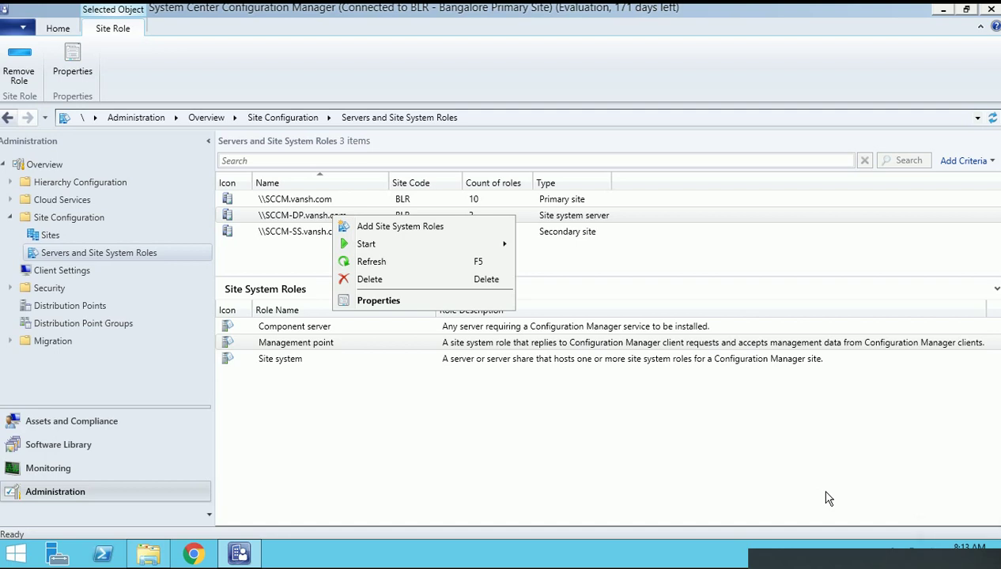
click(402, 227)
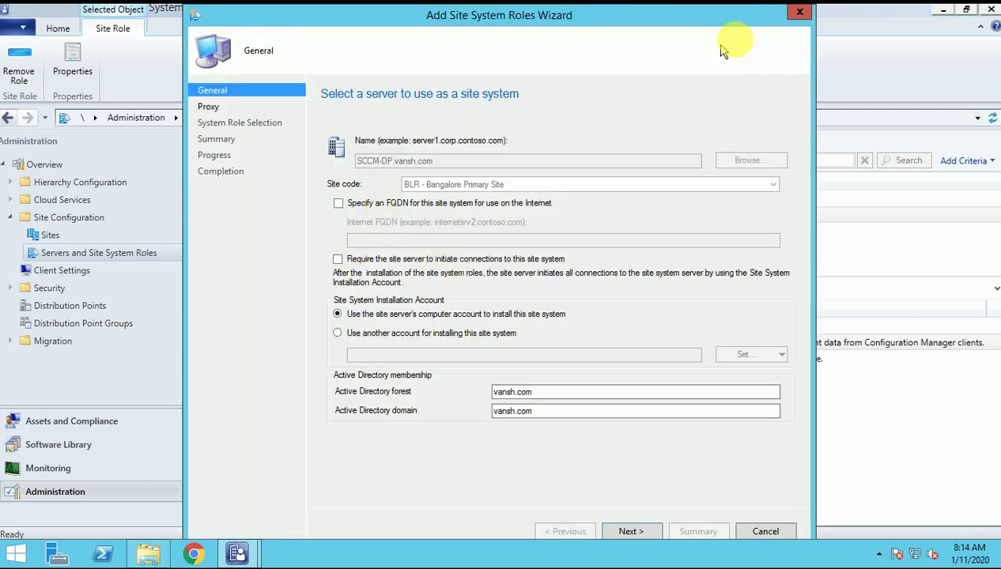
click(798, 16)
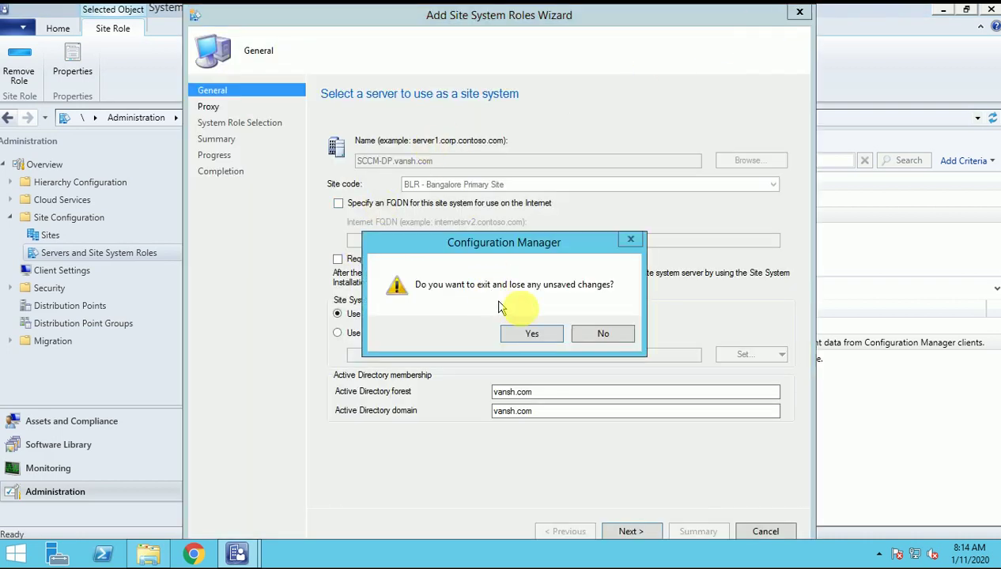
click(532, 336)
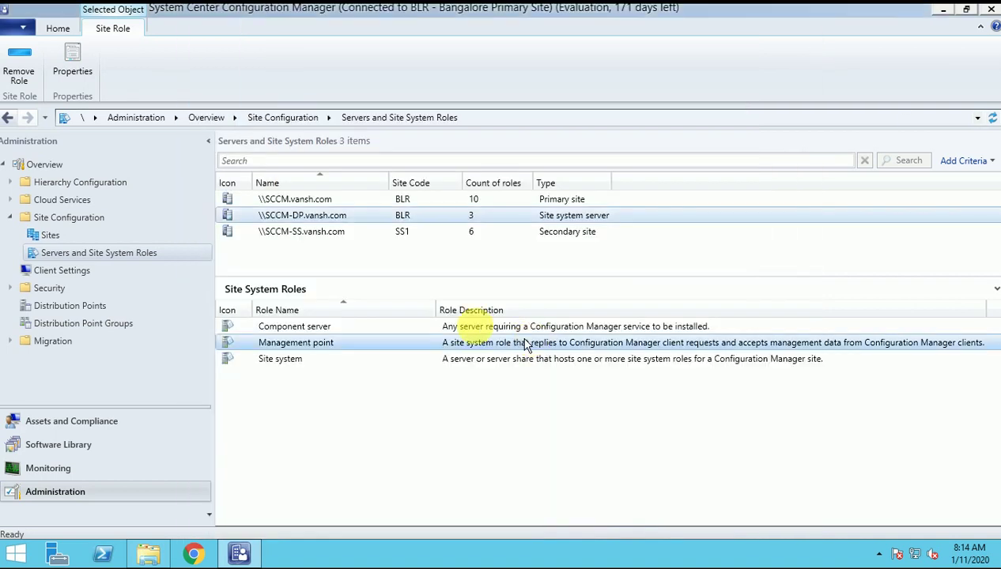
right_click(309, 215)
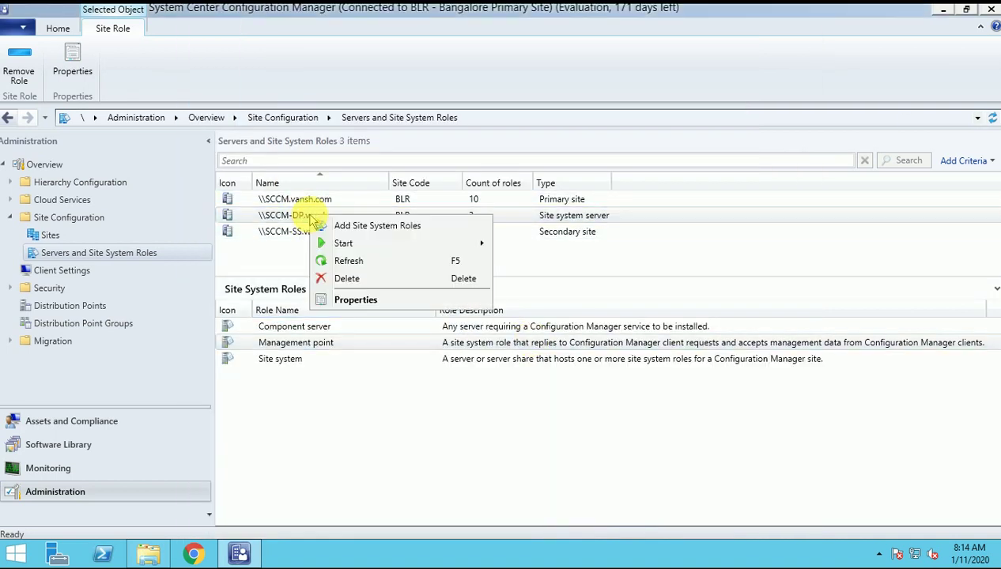
click(361, 227)
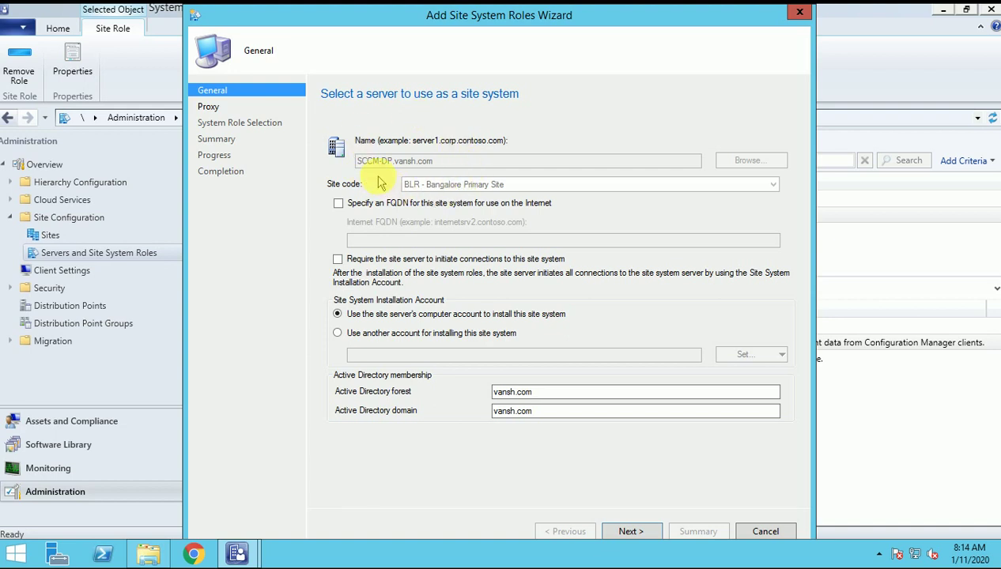
Keep the General and Proxy defaults and select Distribution point as the new role.
click(629, 531)
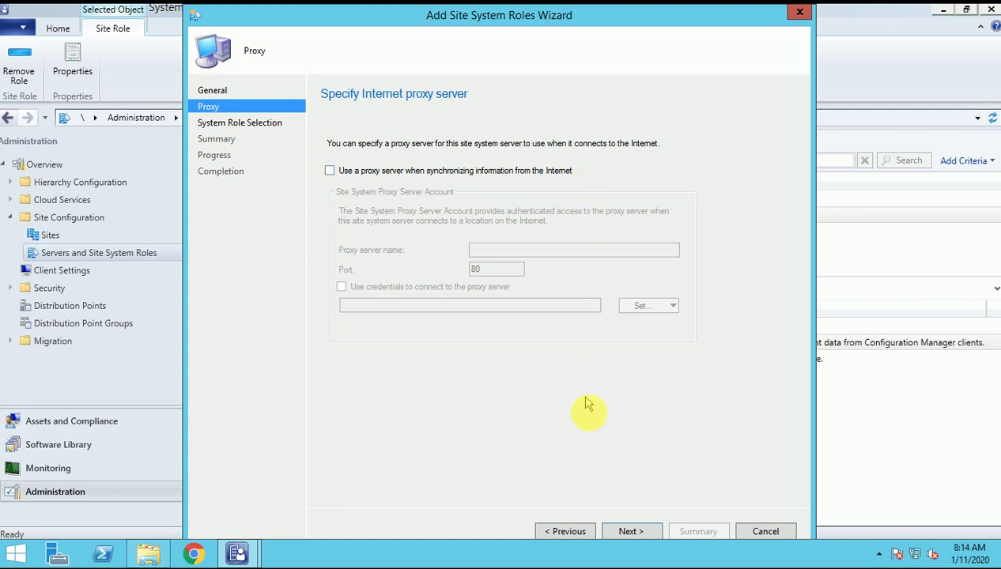
click(629, 531)
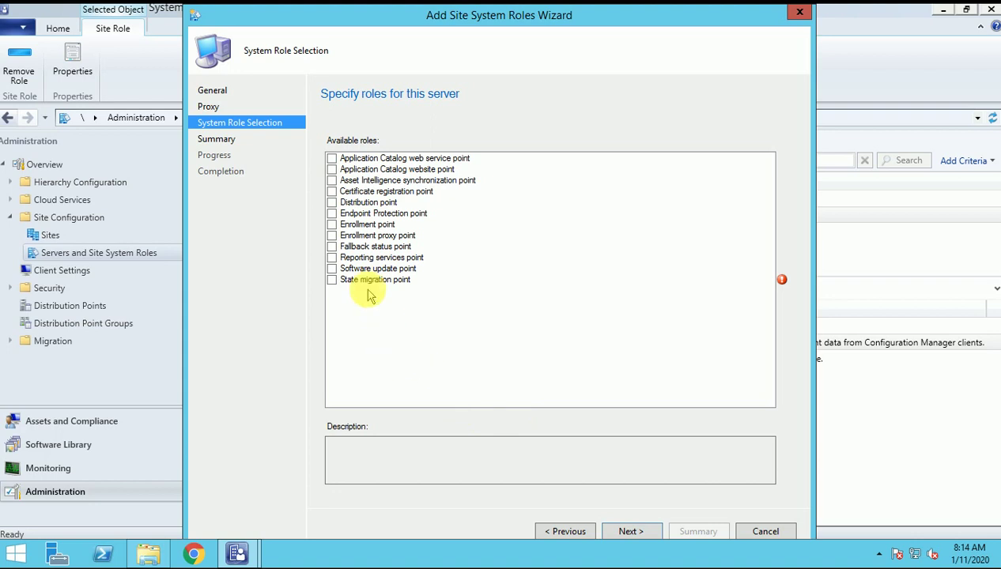
click(332, 203)
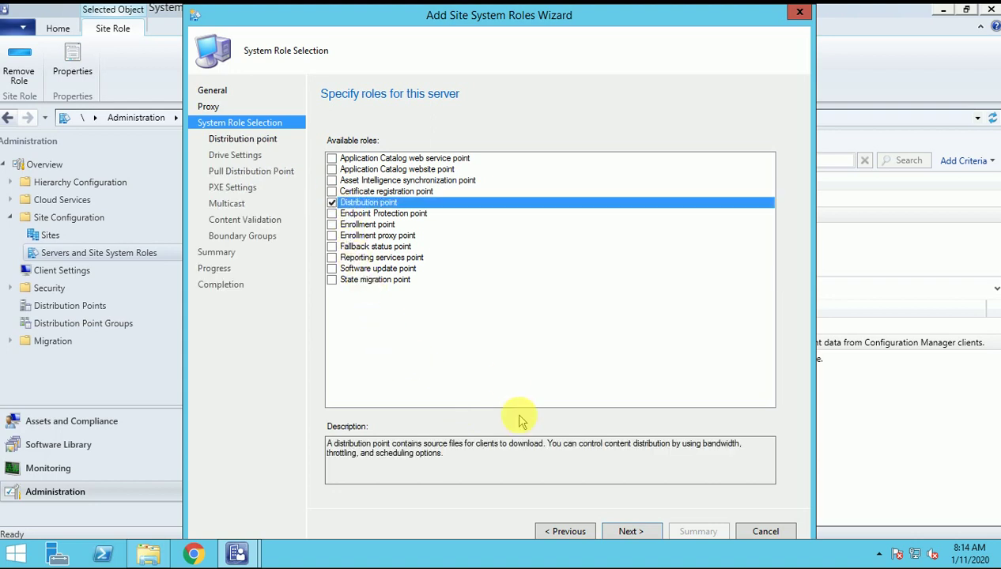
click(634, 533)
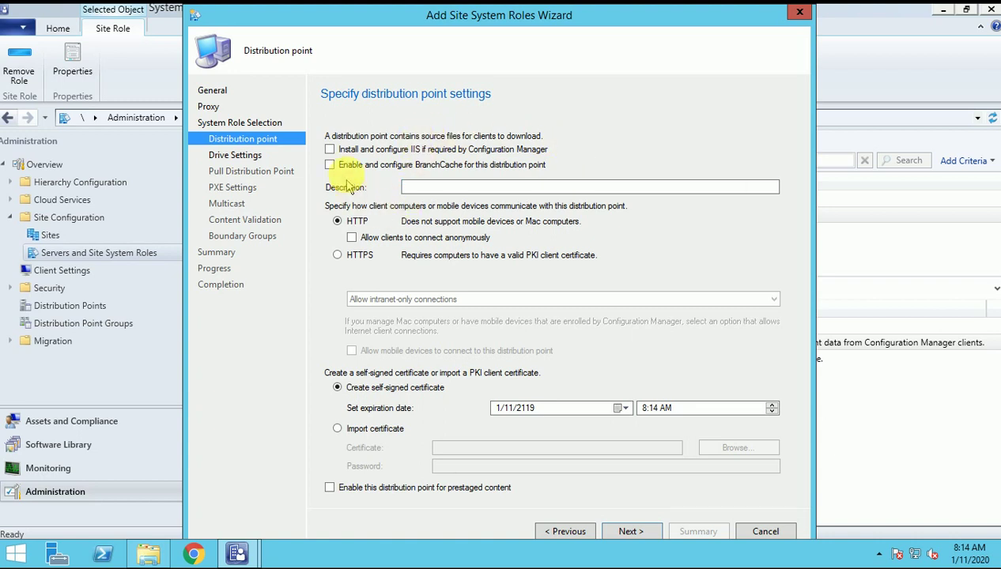
Keep HTTP client communication with a self-signed certificate after briefly trying HTTPS.
click(360, 256)
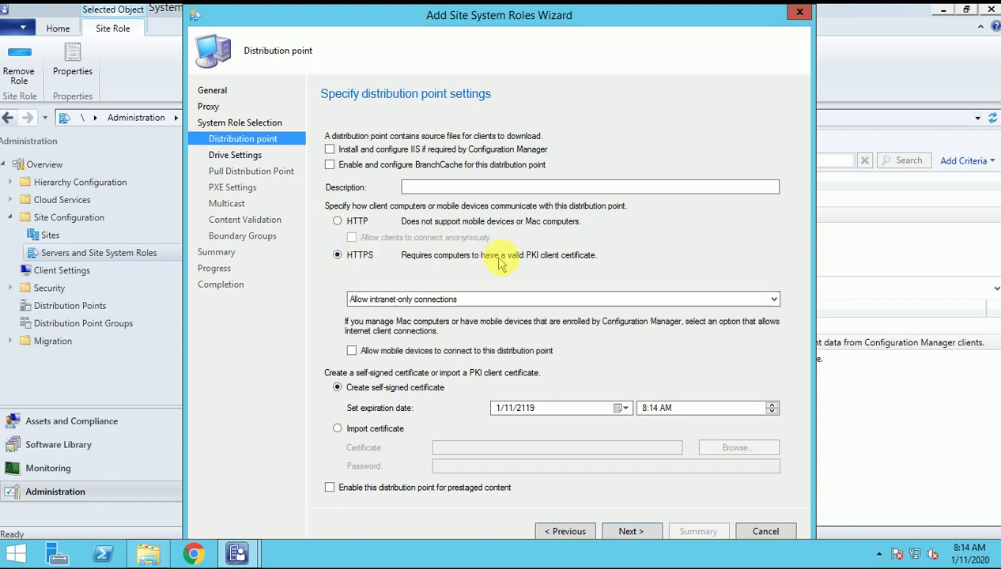
click(351, 224)
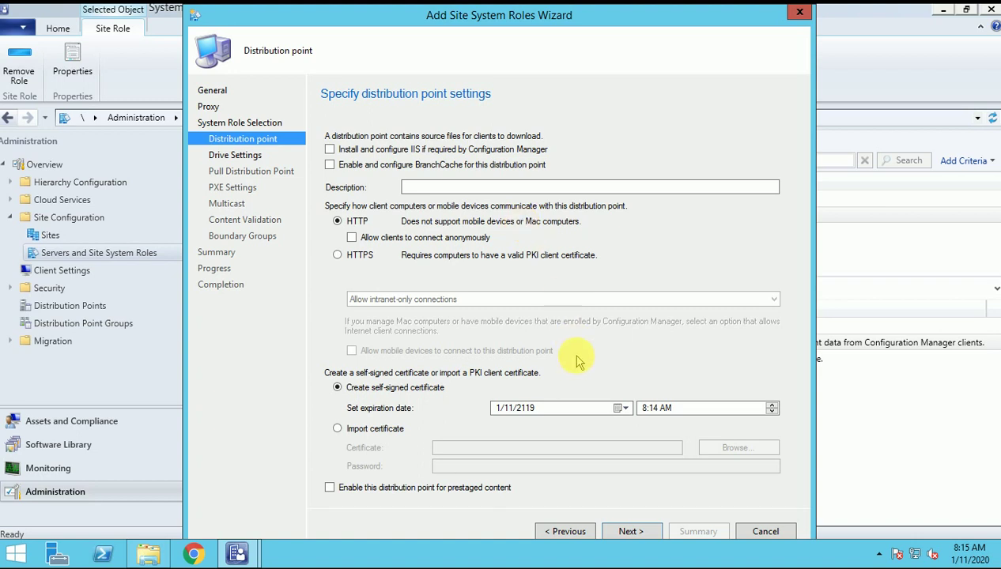
click(629, 534)
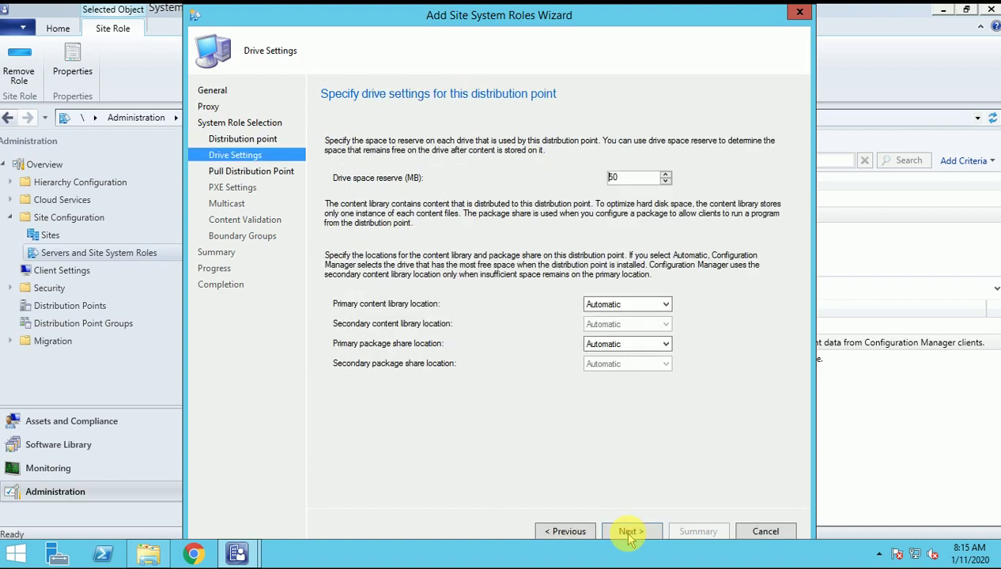
Keep the 50 MB drive reserve and set the primary content library back to Automatic after trying C:.
click(568, 533)
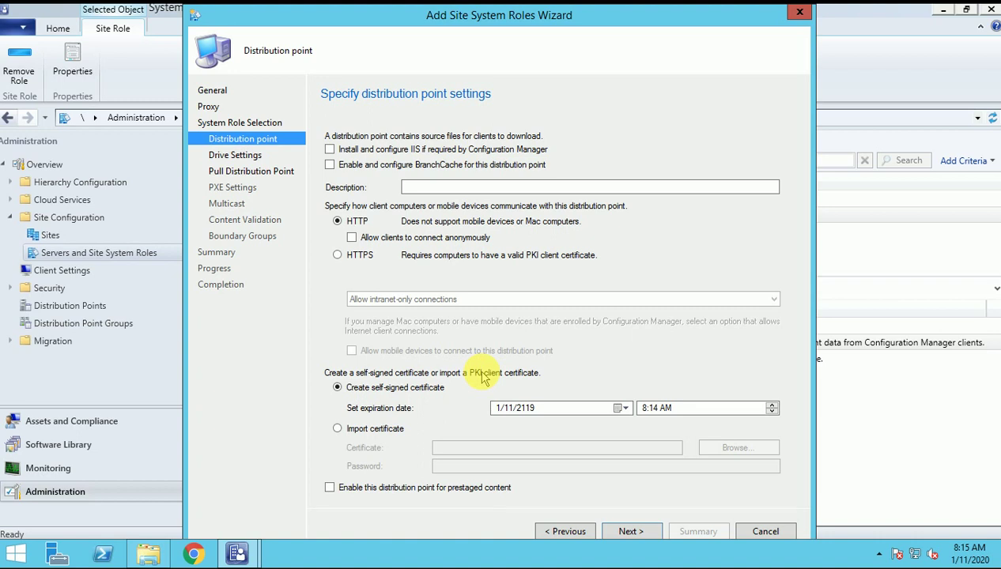
click(630, 532)
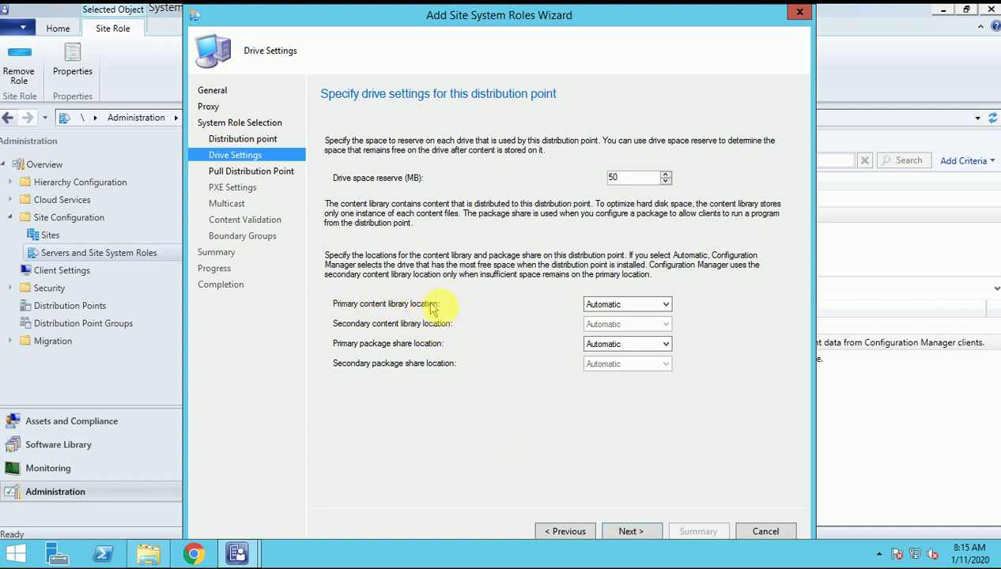
click(604, 308)
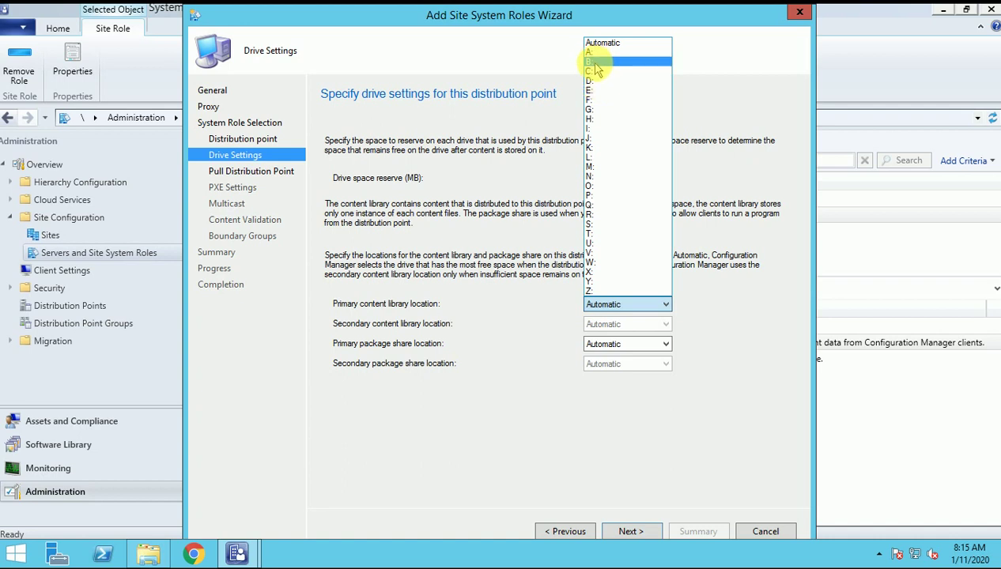
click(597, 72)
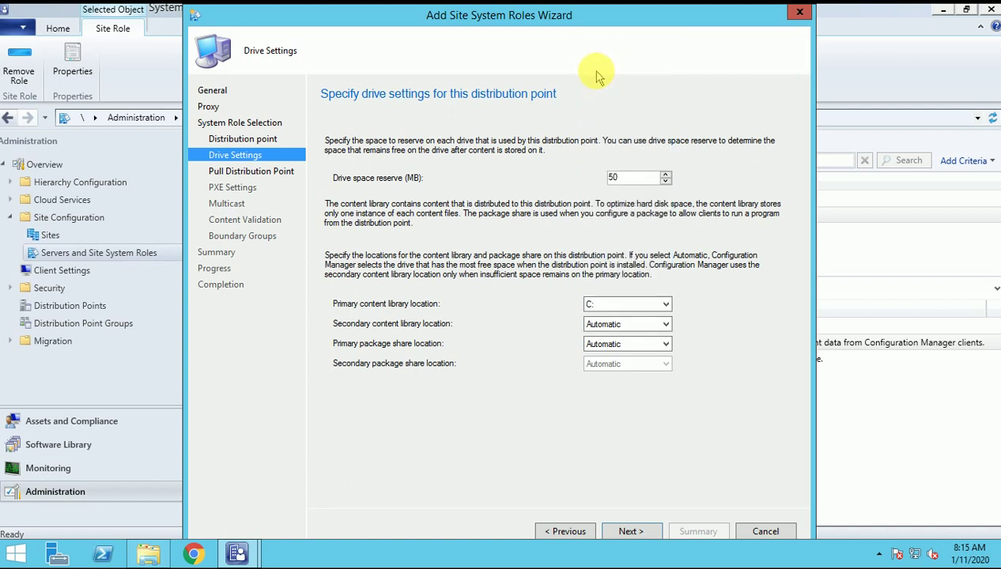
click(615, 309)
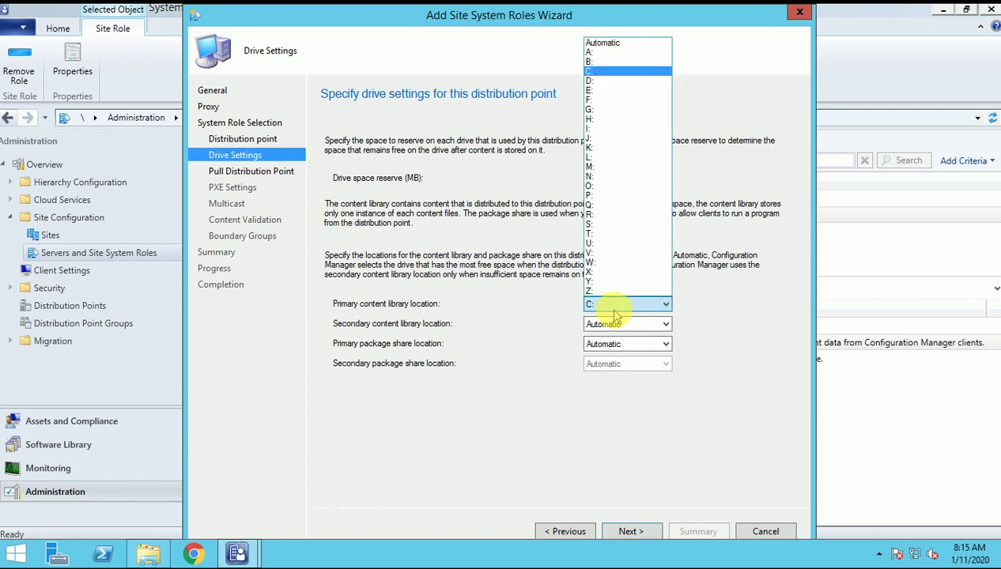
click(609, 44)
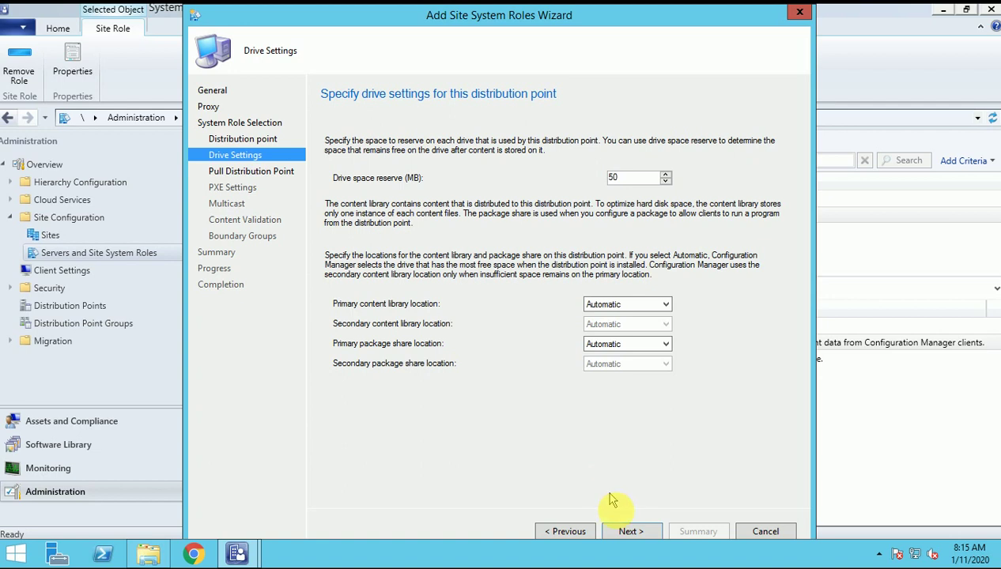
click(629, 532)
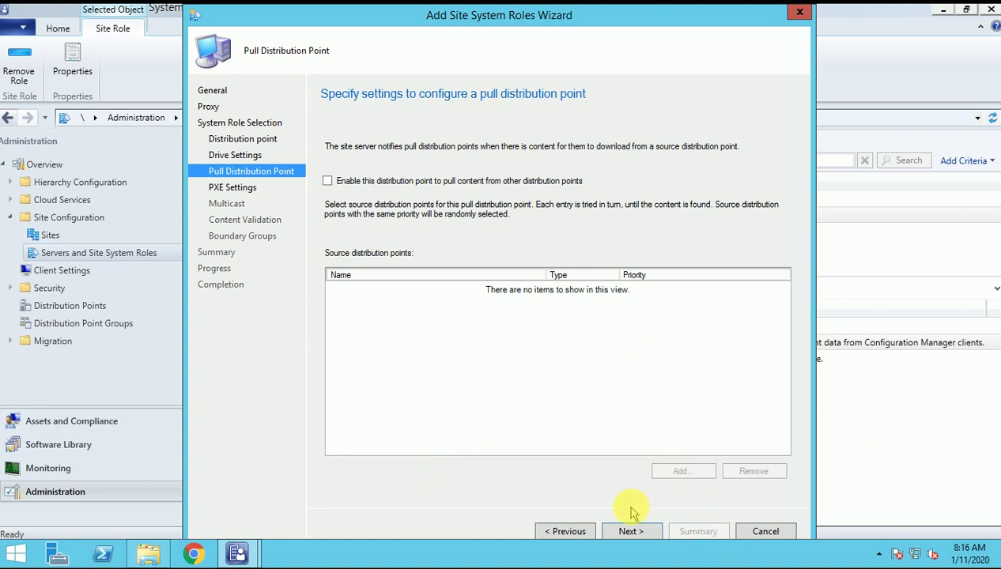
Pass the Pull Distribution Point, PXE and Multicast pages with everything left disabled.
click(632, 540)
click(630, 533)
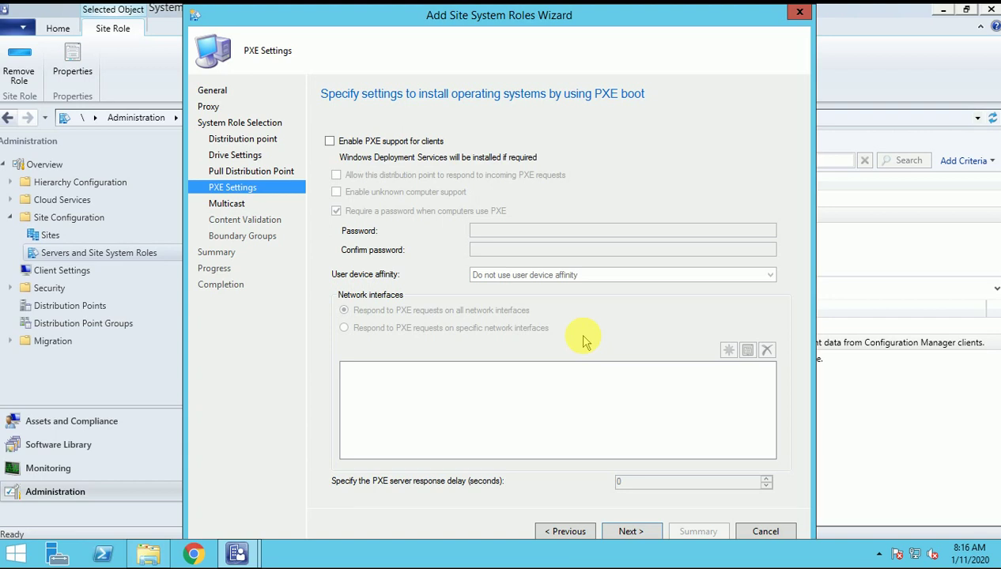
click(626, 534)
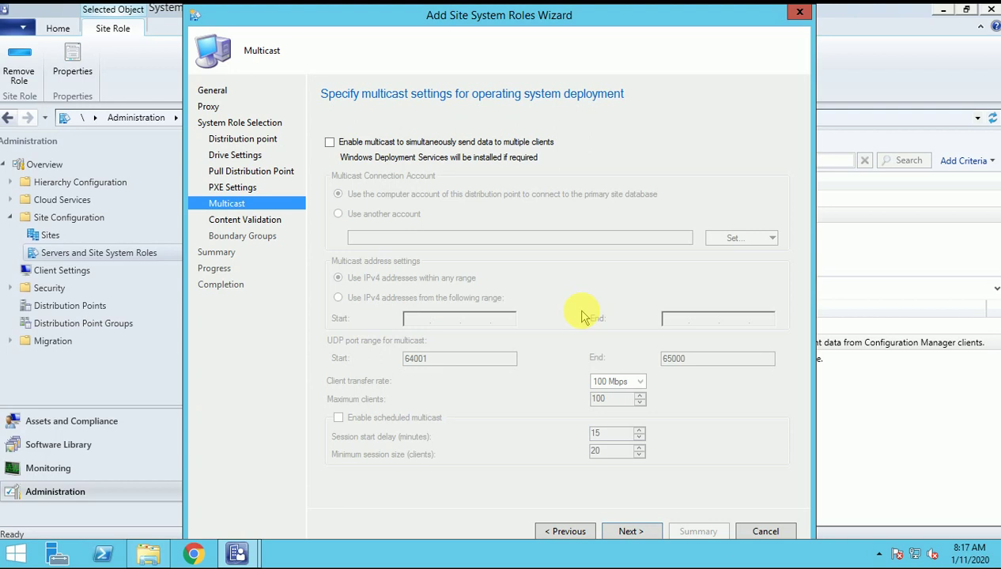
click(628, 532)
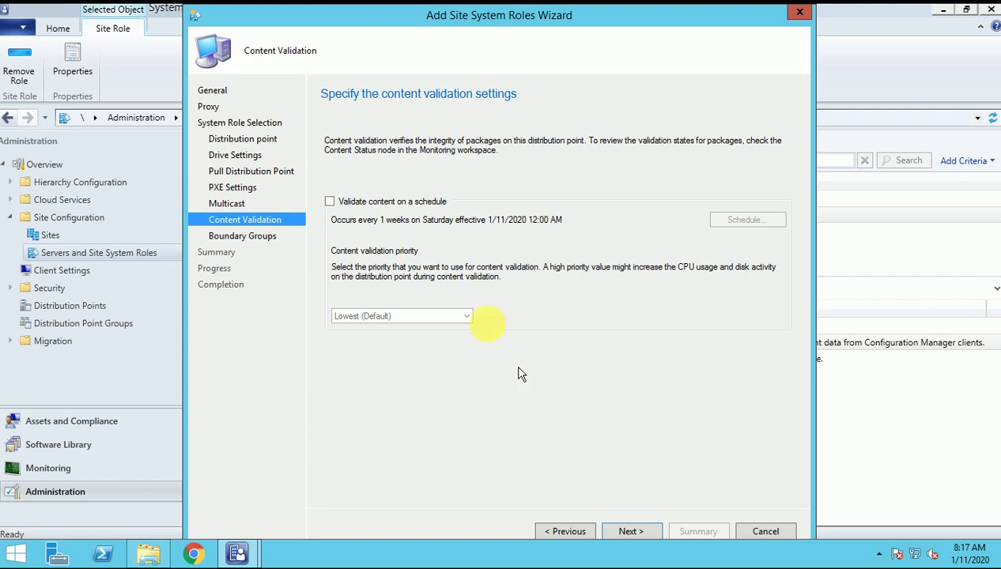
Check the content validation schedule, then leave scheduled validation unticked and continue to Boundary Groups.
click(404, 205)
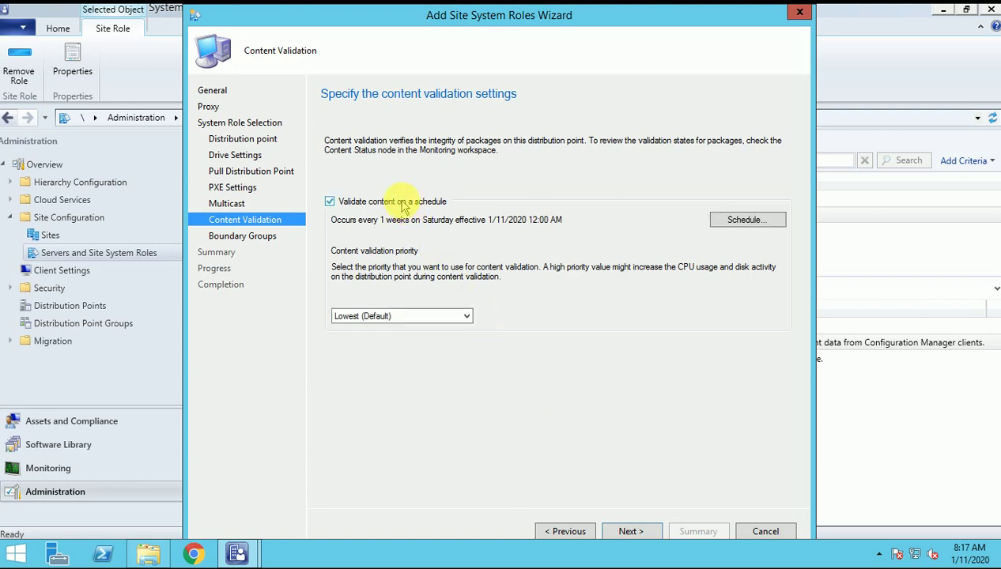
click(753, 225)
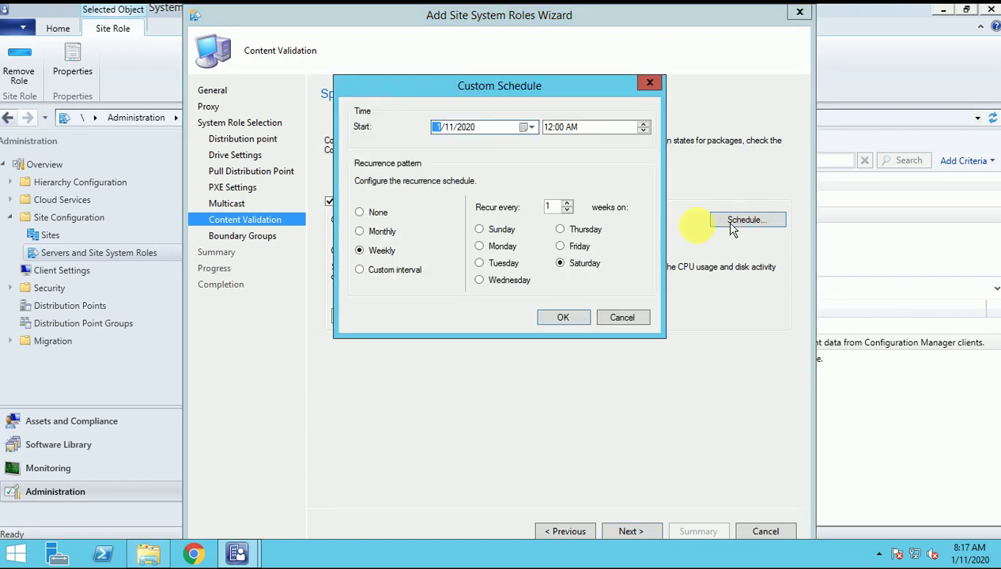
click(623, 317)
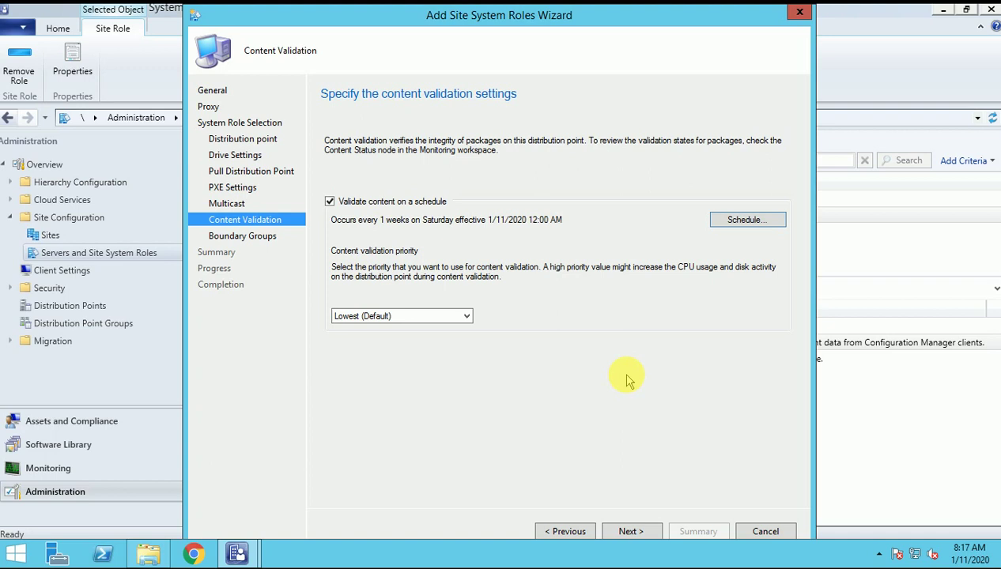
click(417, 203)
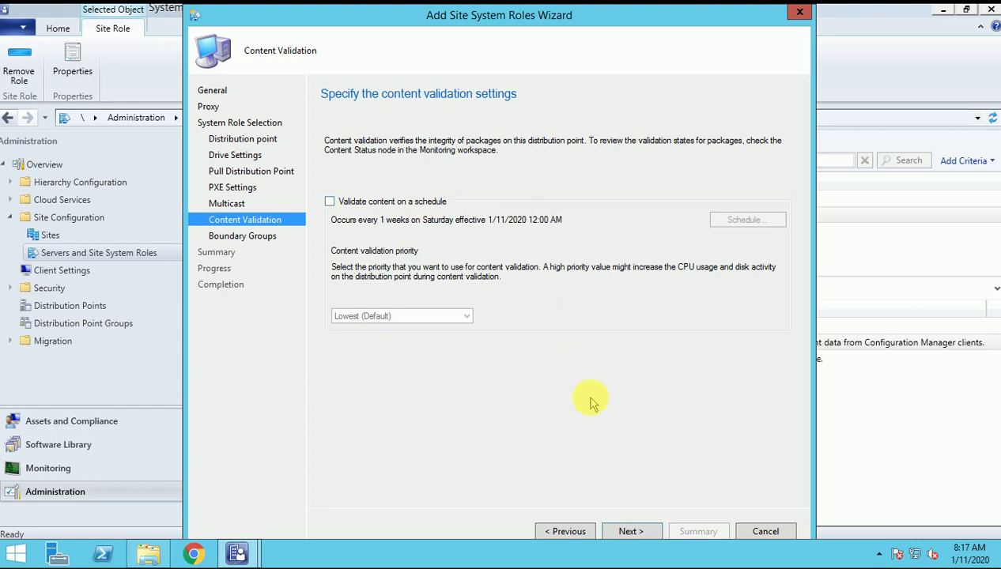
click(630, 531)
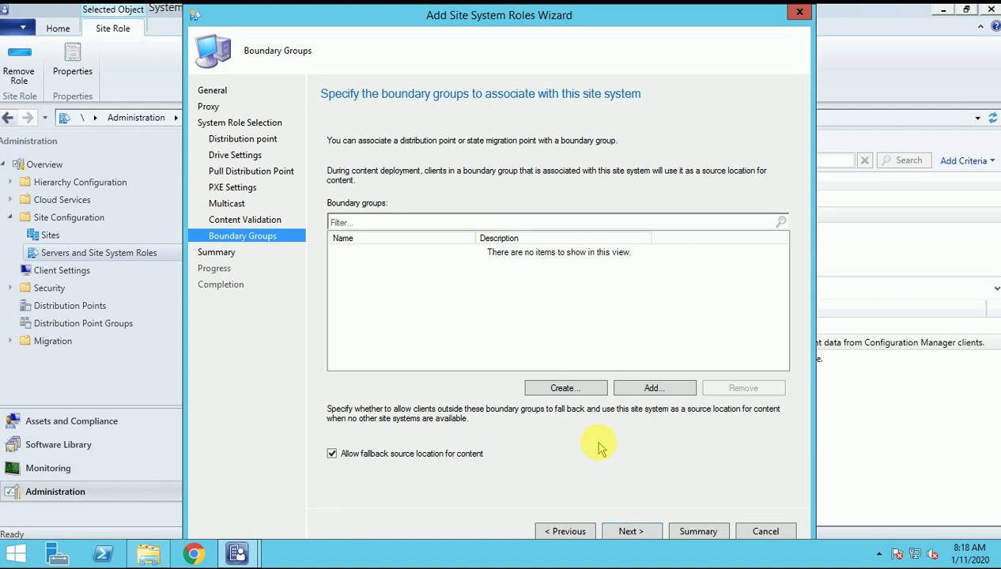
Confirm the summary, install the Distribution point role, review the completion details and close the wizard.
click(627, 531)
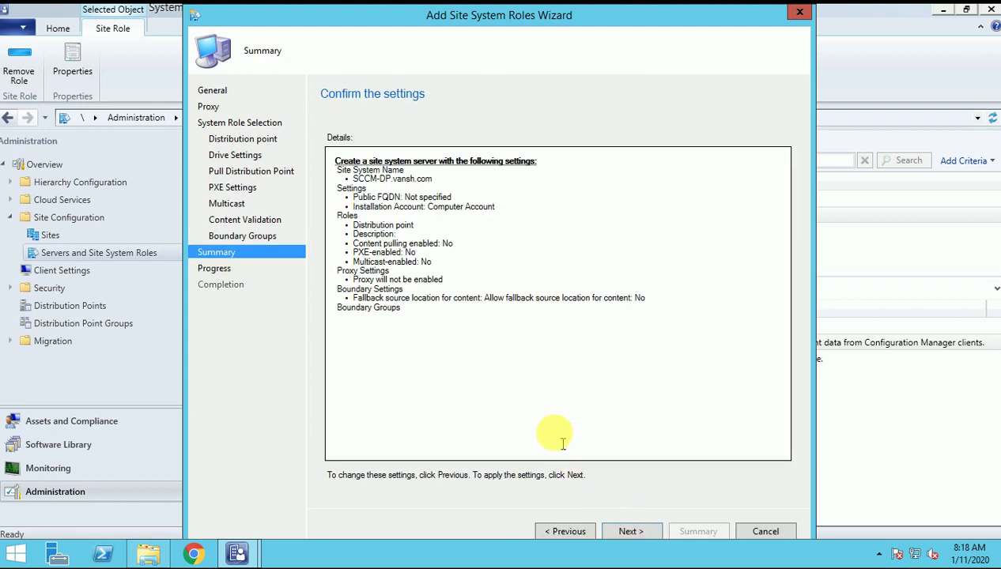
click(628, 532)
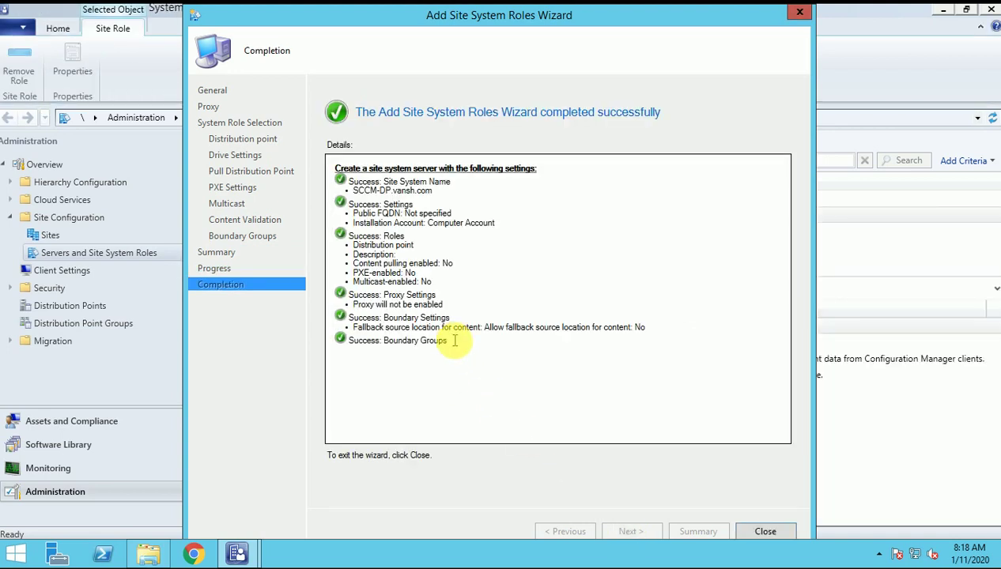
drag(456, 343, 318, 168)
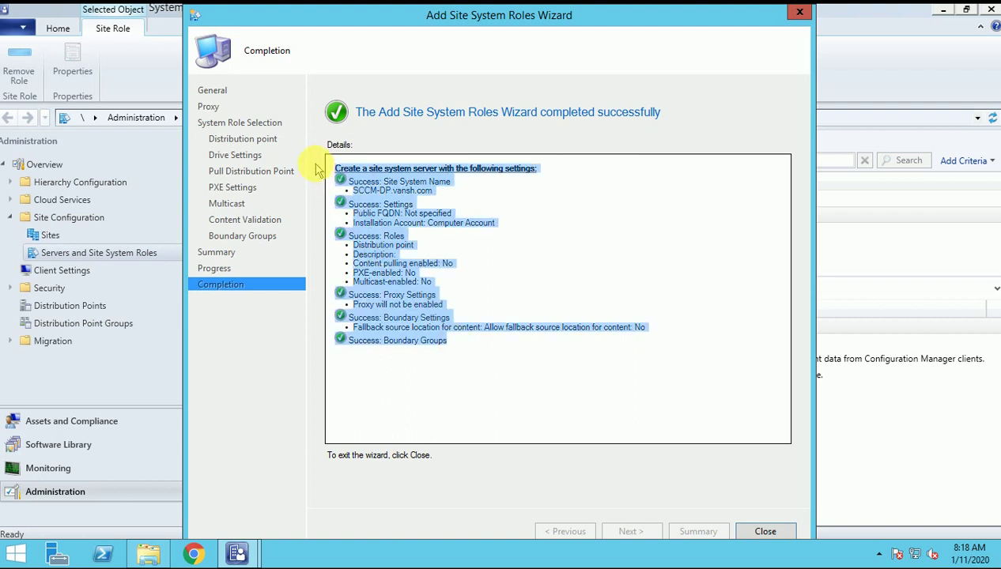
click(503, 379)
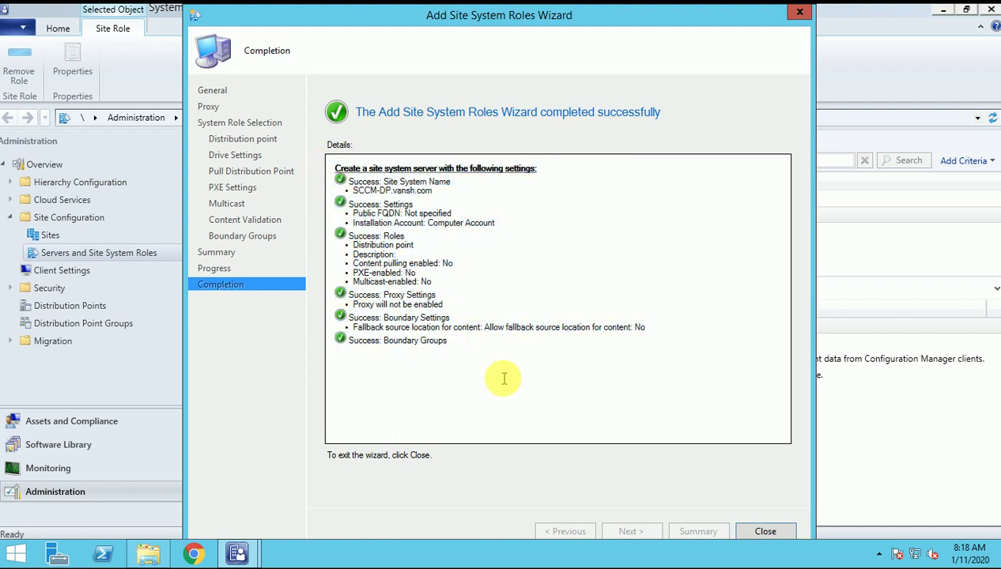
click(765, 532)
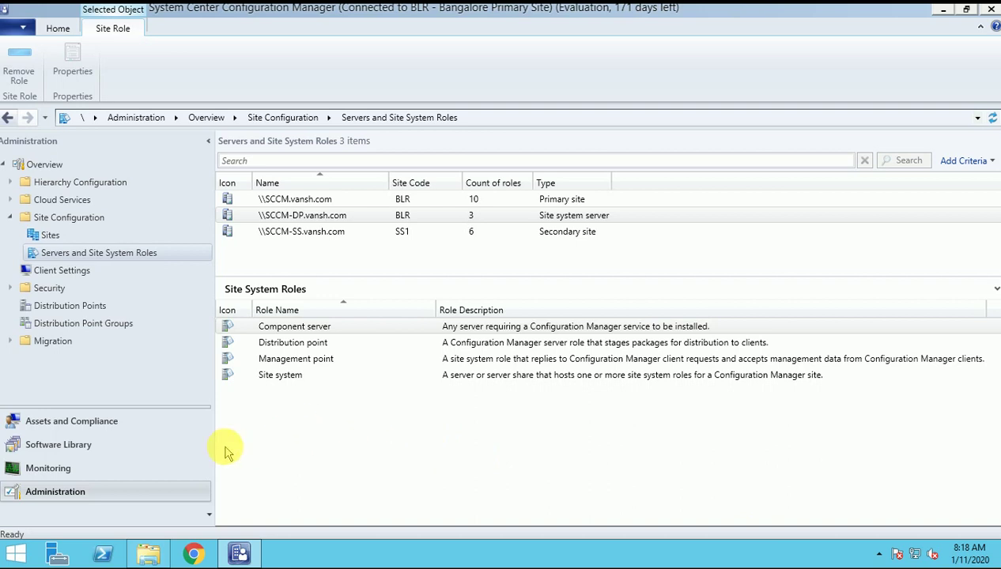
Show all status messages for SCCM-DP.vansh.com's OK Distribution point, widening the System column.
click(48, 474)
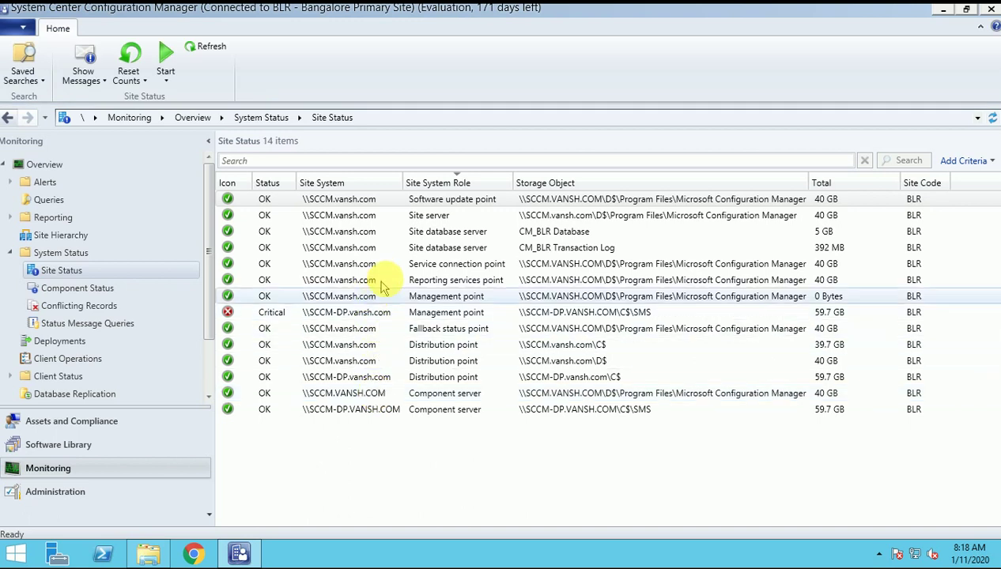
click(454, 378)
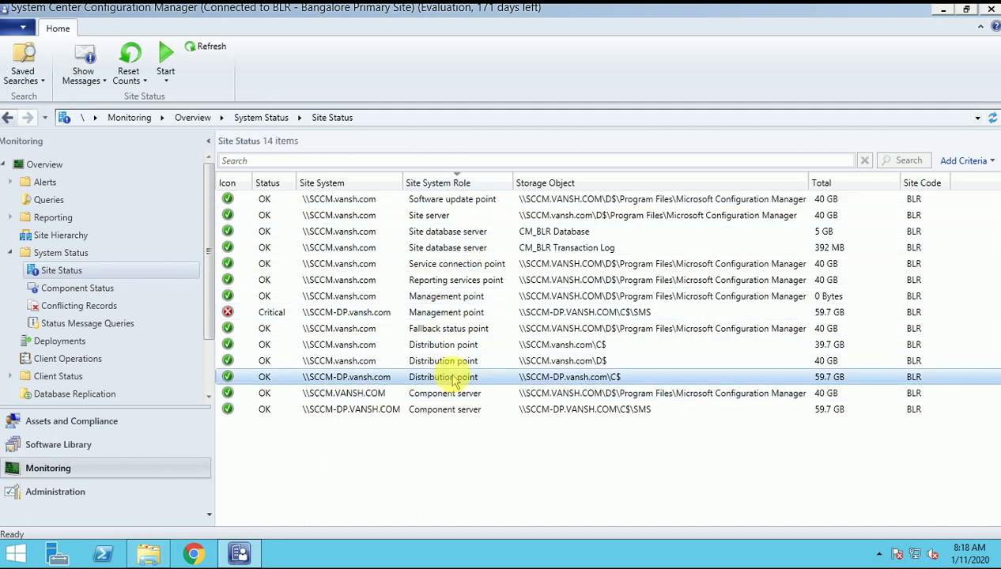
right_click(454, 380)
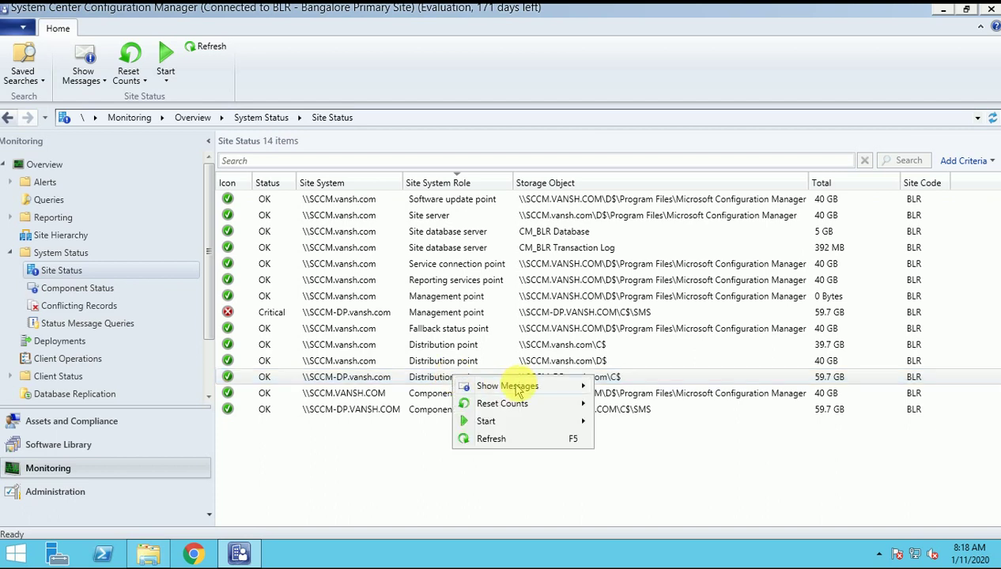
mouse_move(519, 385)
click(622, 381)
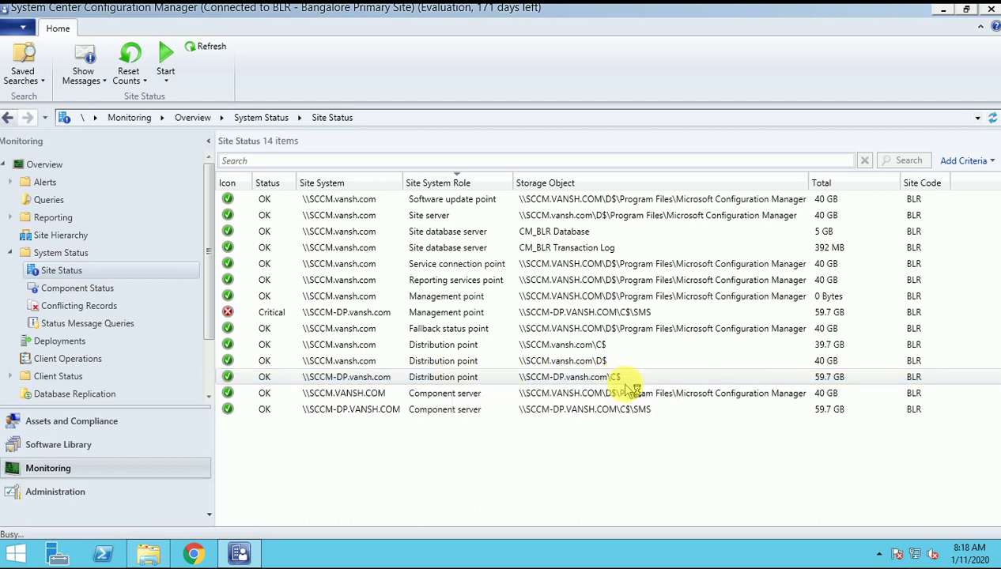
click(482, 392)
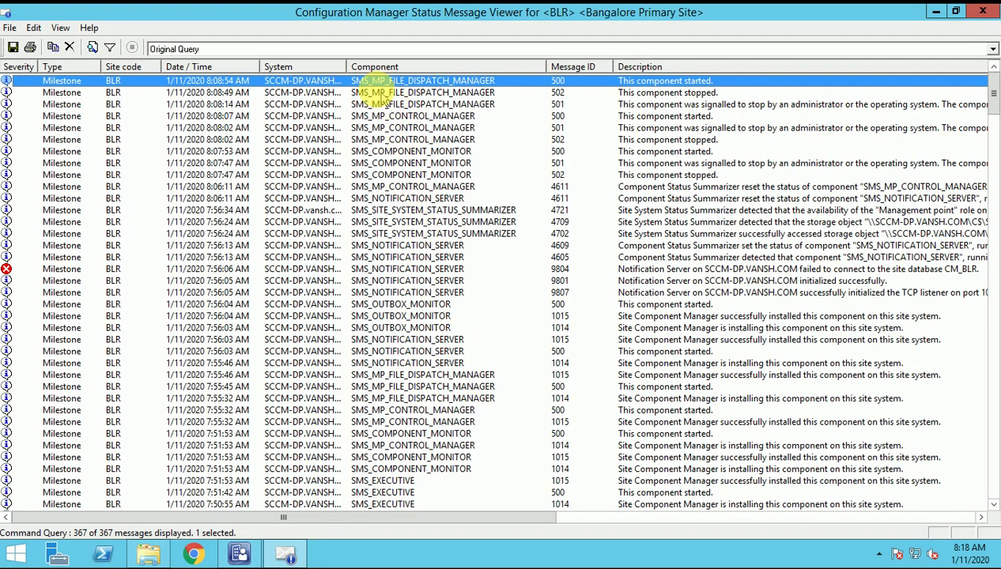
drag(346, 66, 361, 66)
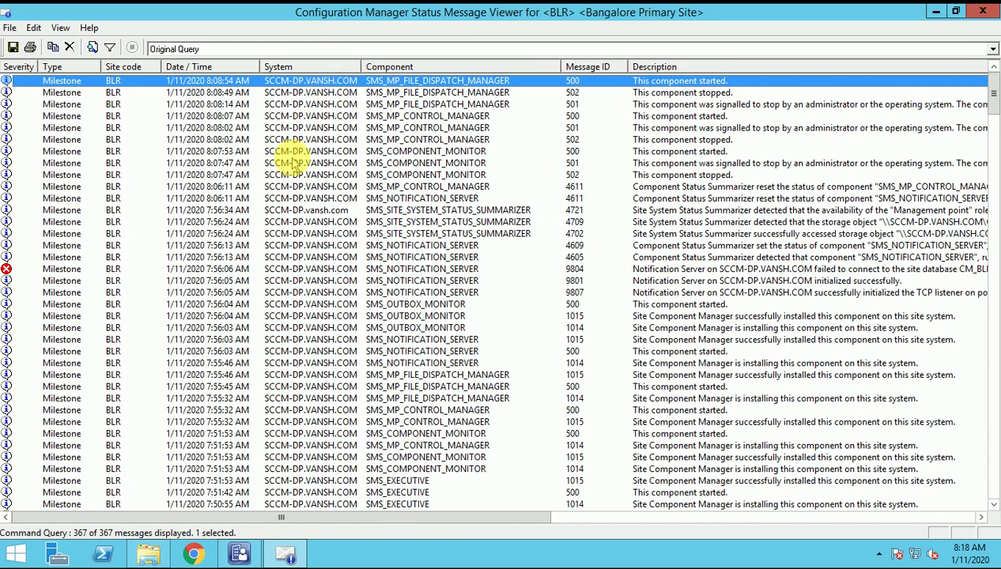
key(F5)
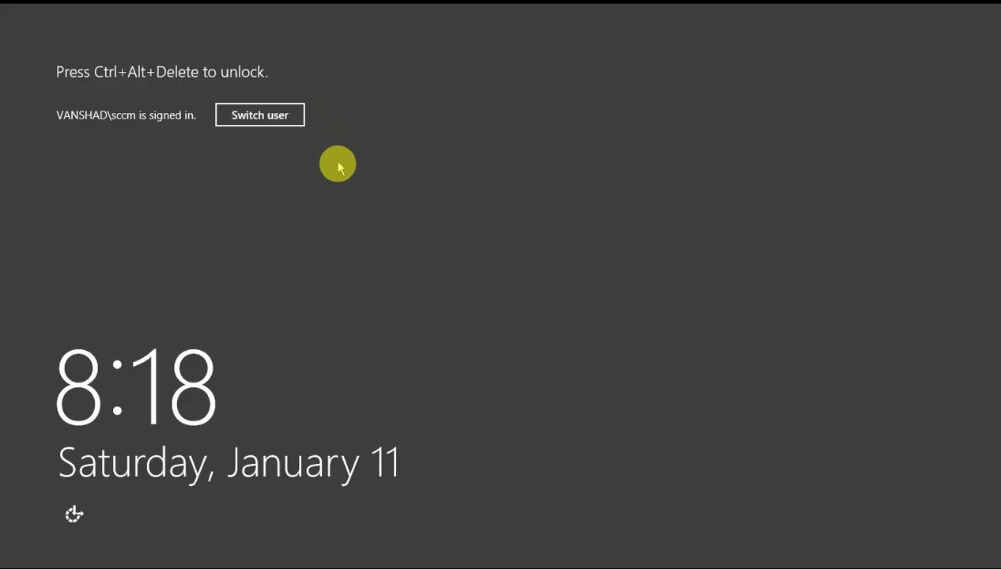
Unlock the Windows session with the account password to return to the C:\SMS\Logs folder.
key(ctrl+alt+Delete)
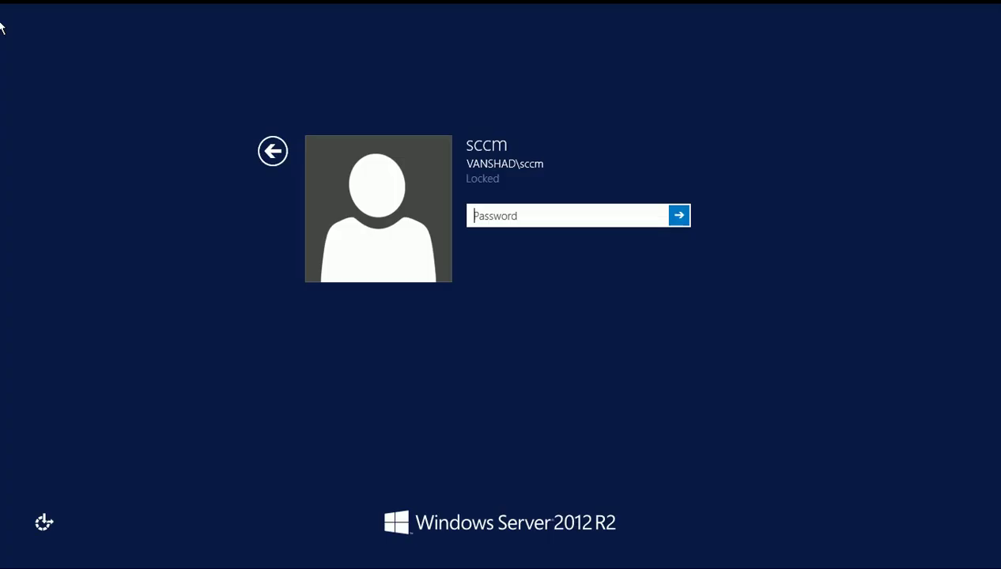
text(Passw)
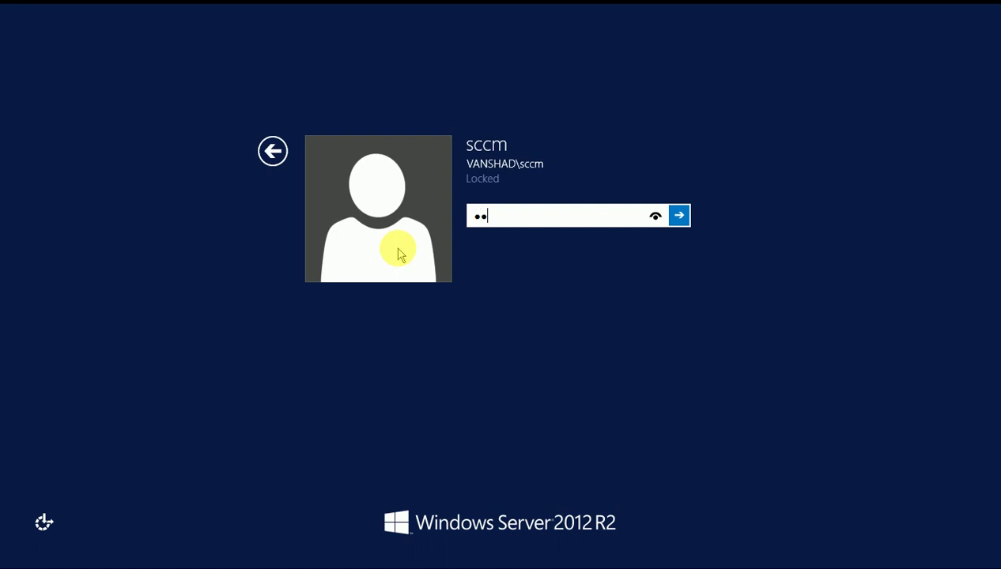
text(ord1)
key(Return)
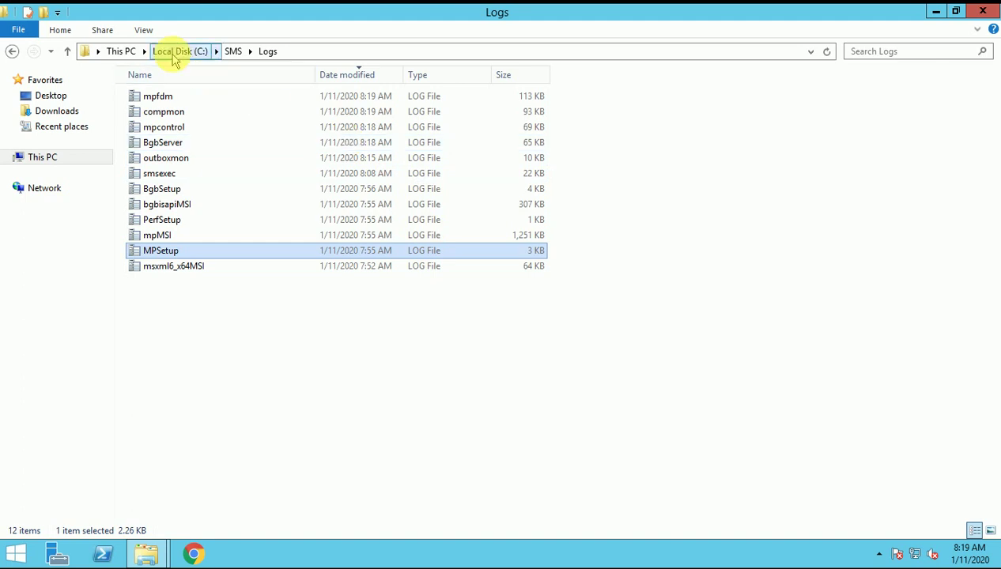
Go to the root of Local Disk (C:) and grant permanent access to the SMS_DP$ folder.
click(174, 52)
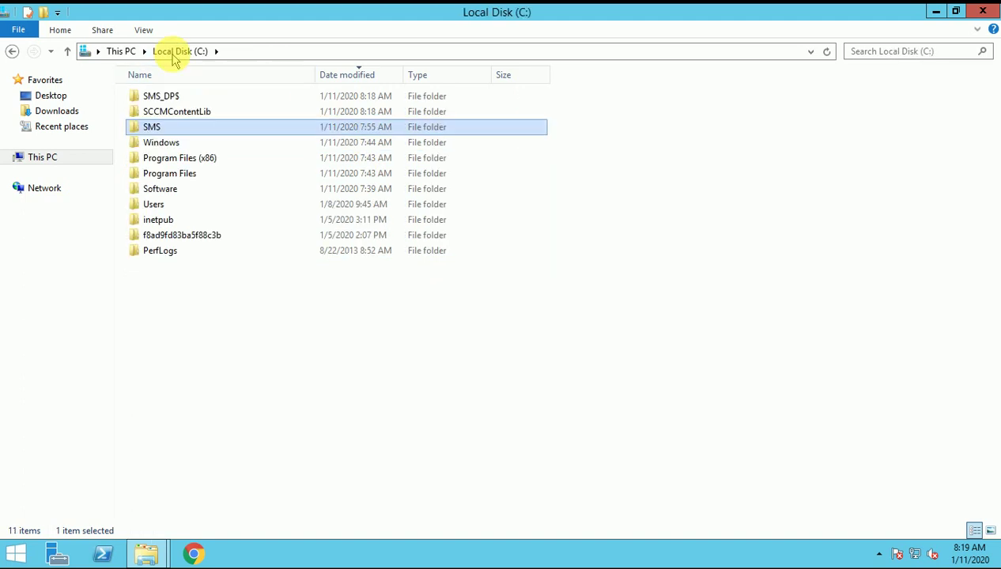
double_click(195, 115)
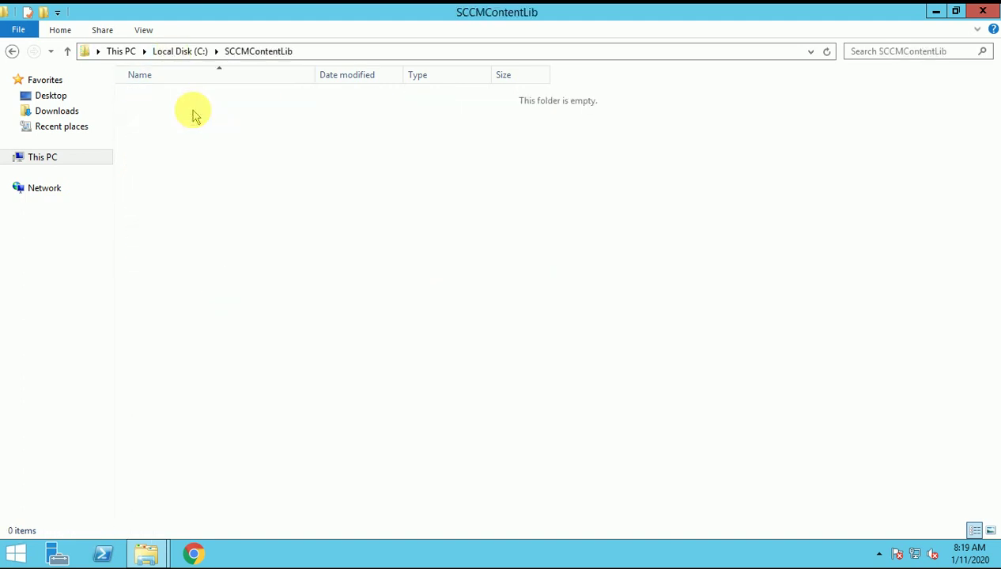
key(BackSpace)
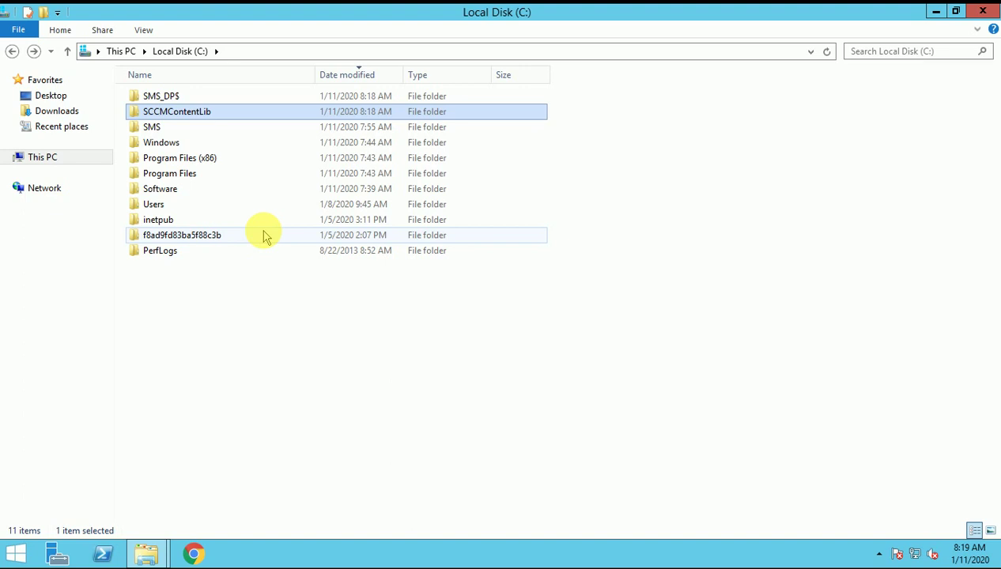
key(Up)
key(Return)
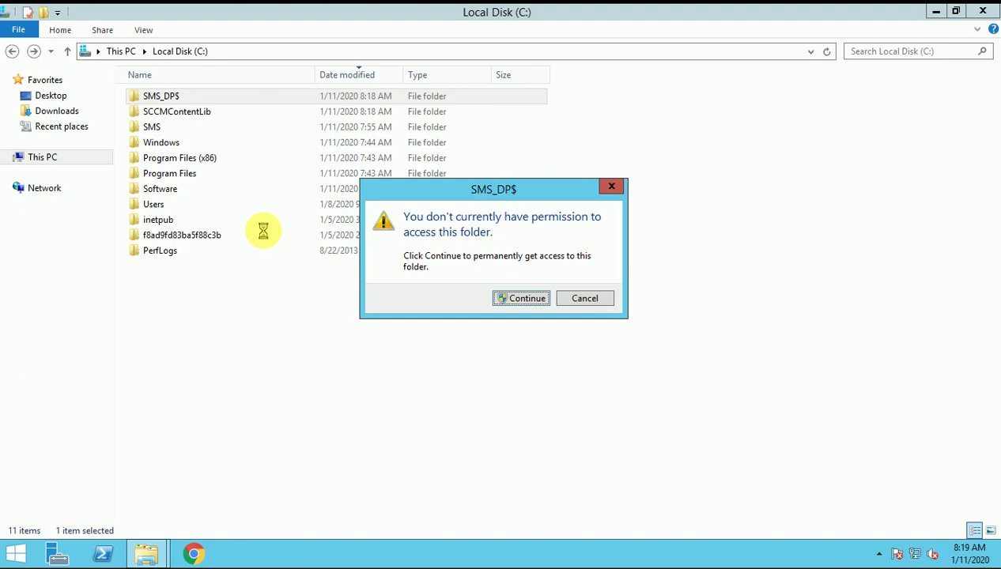
key(Return)
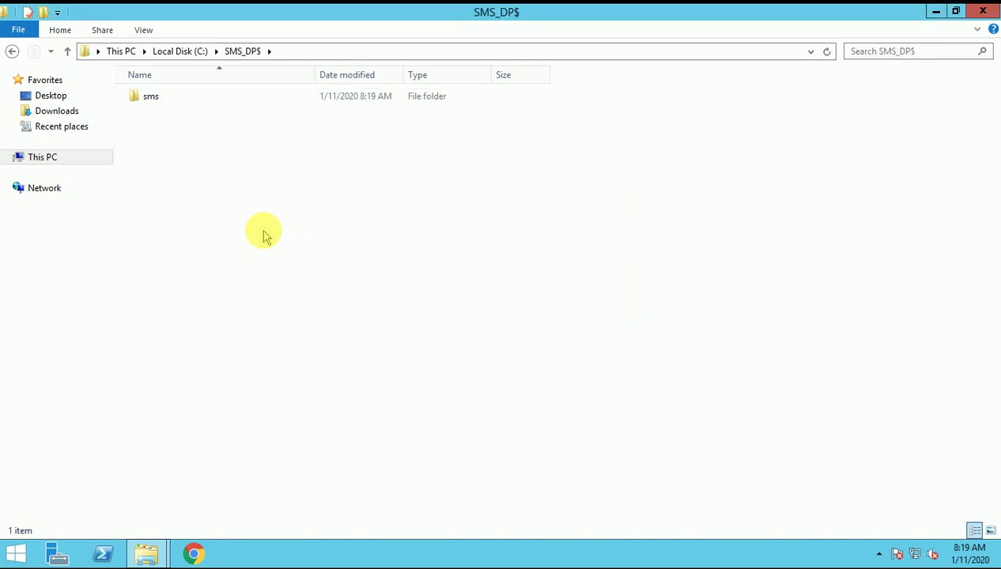
key(BackSpace)
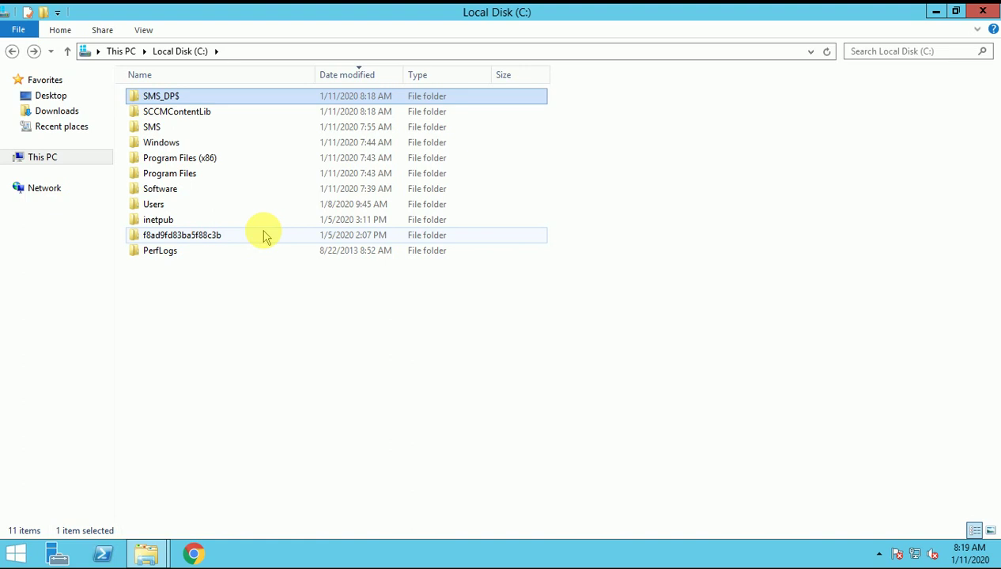
Open smsdpprov.log from SMS_DP$\sms\logs in the log viewer.
key(Return)
key(Down)
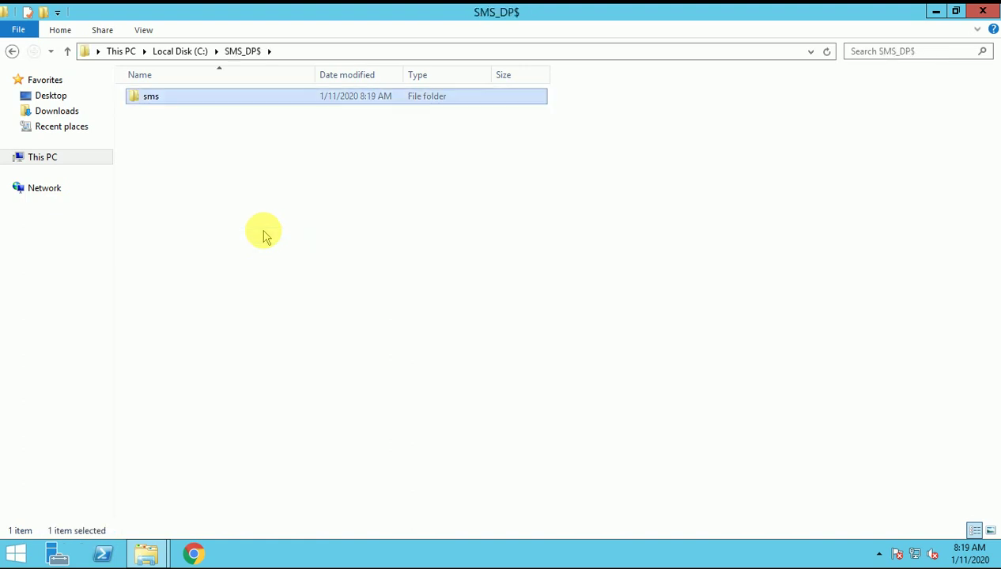
key(Return)
key(Down)
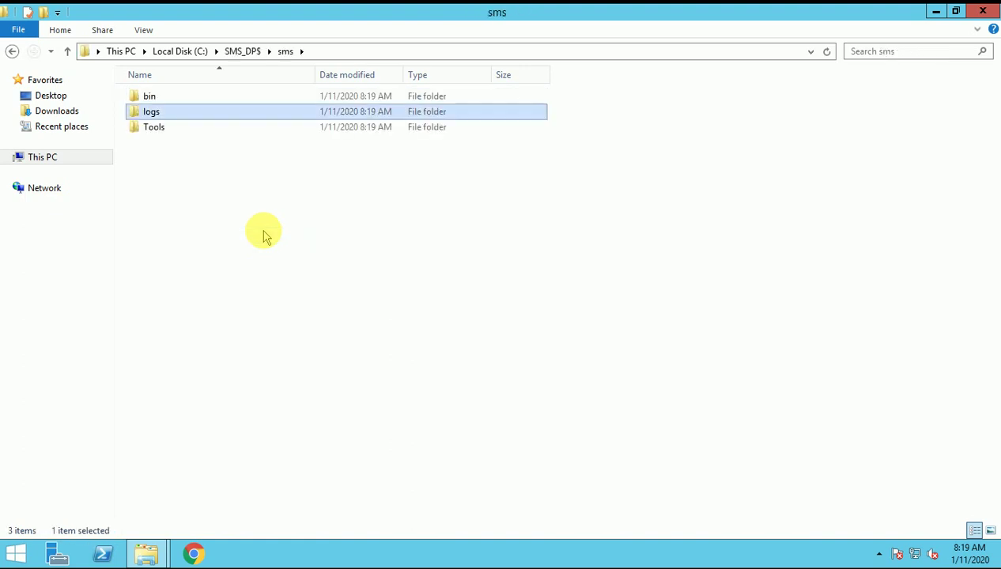
key(Return)
key(Down)
key(Return)
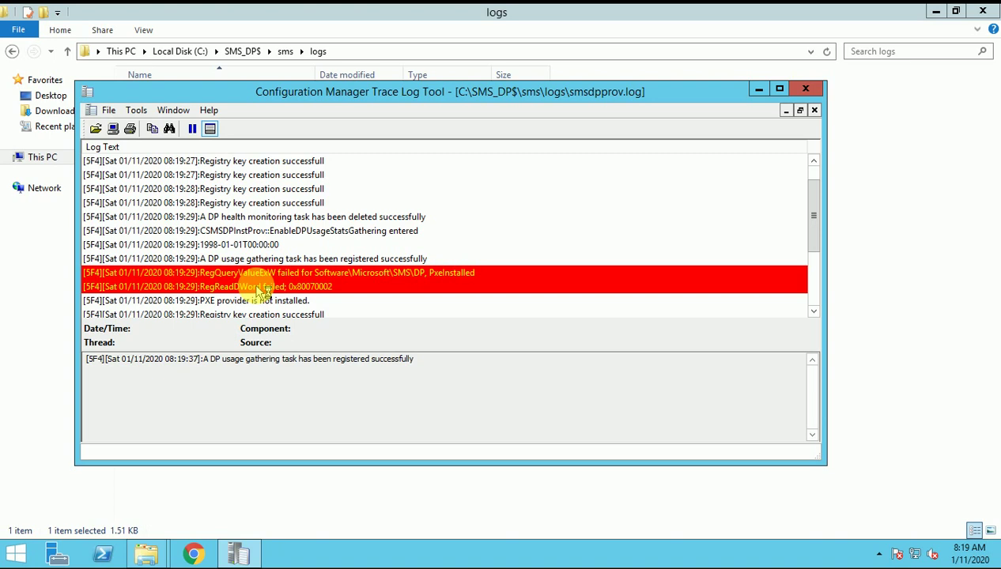
Review the PxeInstalled and RegReadDWord failure entries and the DP usage gathering success entry.
click(332, 272)
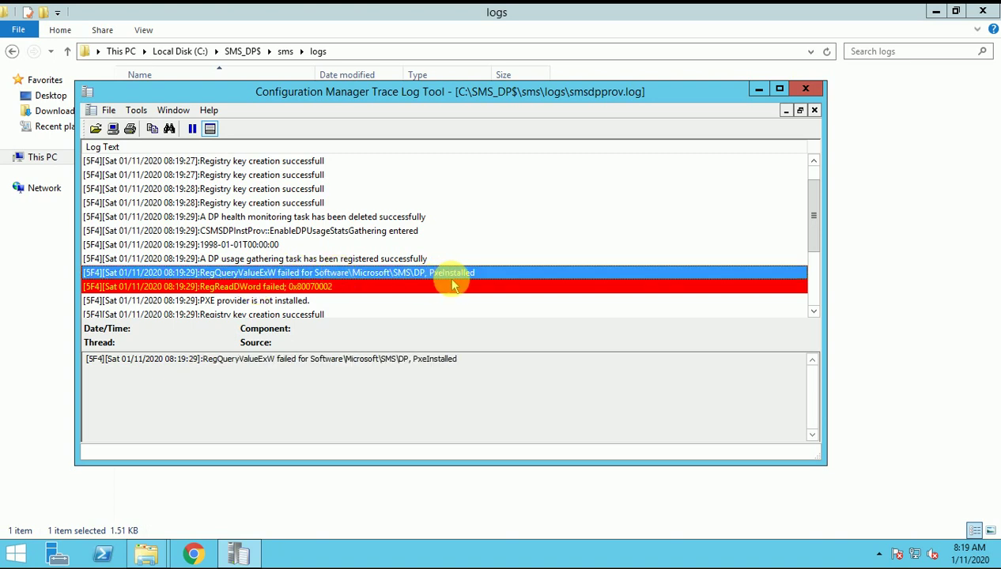
click(300, 289)
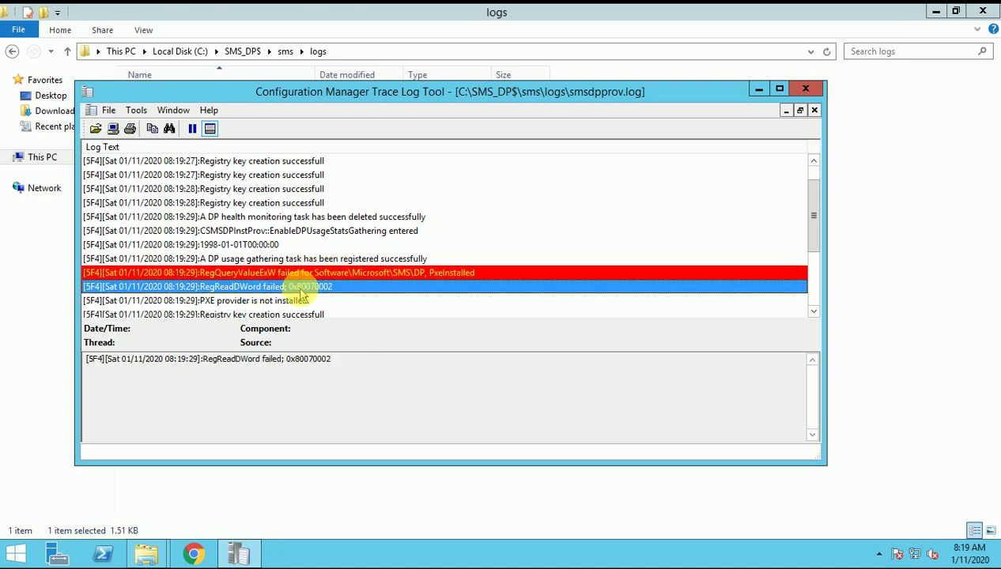
key(Down)
key(Down)
key(Down)
key(Down)
key(Down)
key(Down)
key(Down)
key(Down)
key(Down)
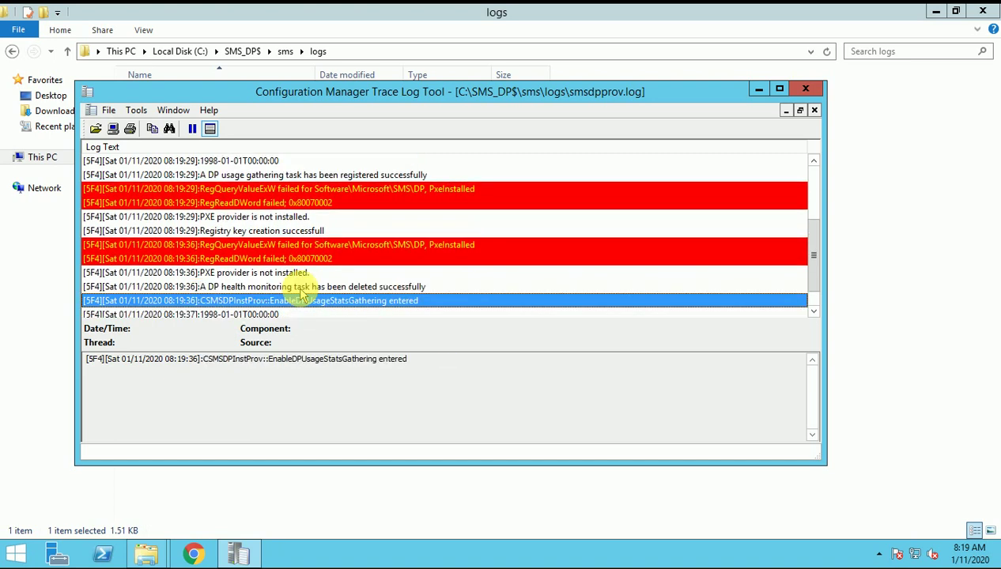
key(Up)
key(Down)
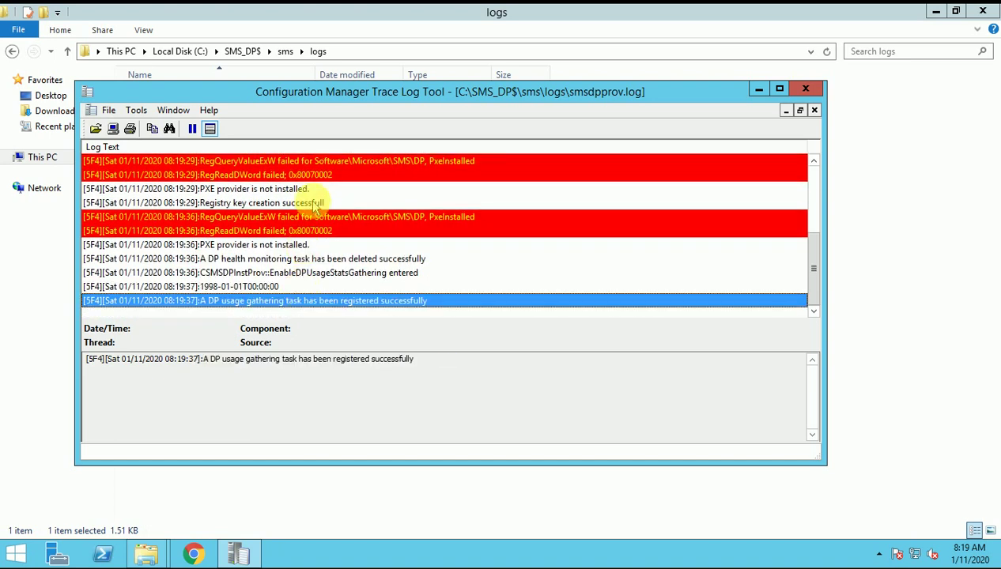
click(304, 217)
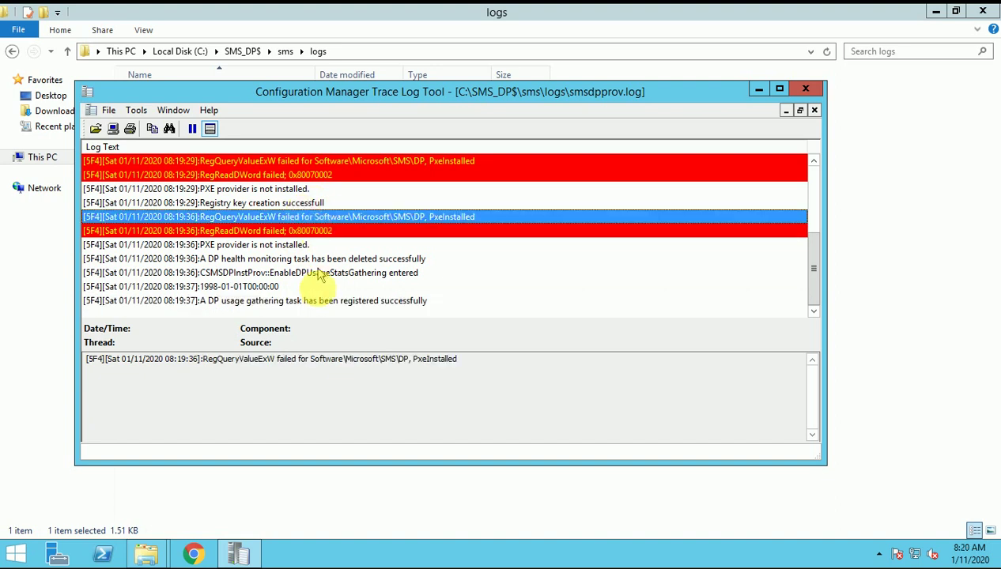
click(320, 299)
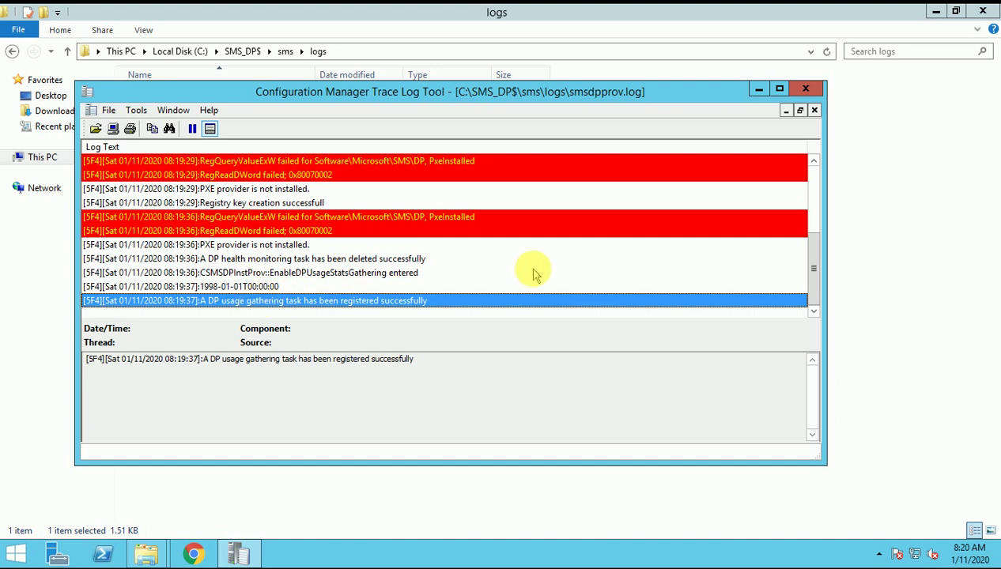
Close the Trace Log Tool and return Explorer to the Local Disk (C:) listing.
click(802, 90)
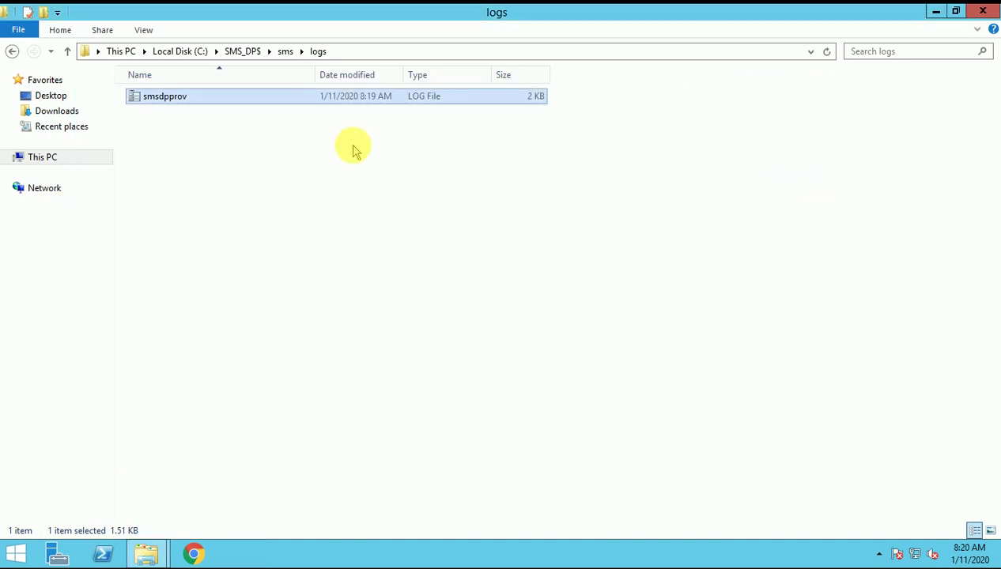
click(243, 53)
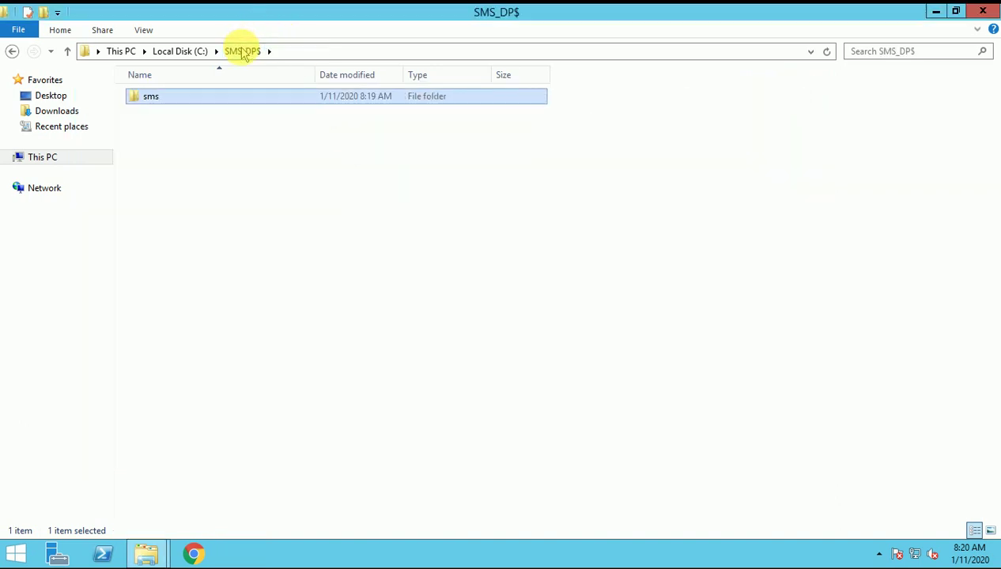
click(195, 50)
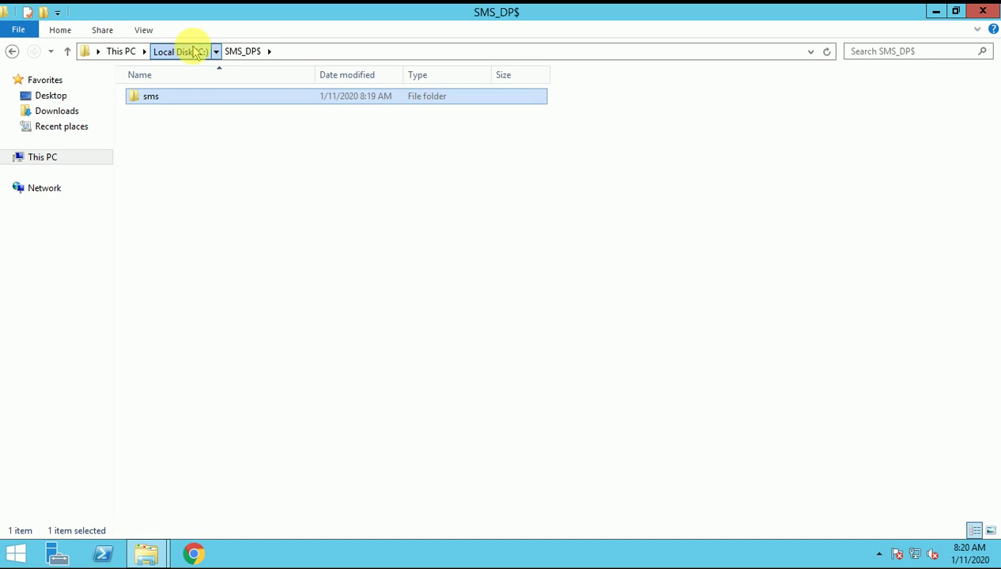
click(259, 286)
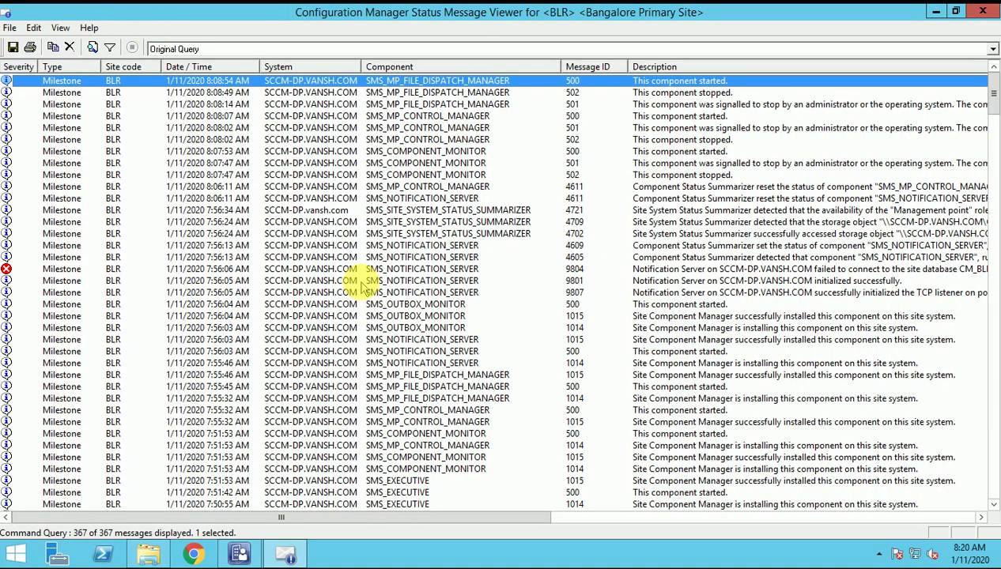
Refresh the status messages, then check the SCCM-DP Distribution point entry in Site Status.
key(F5)
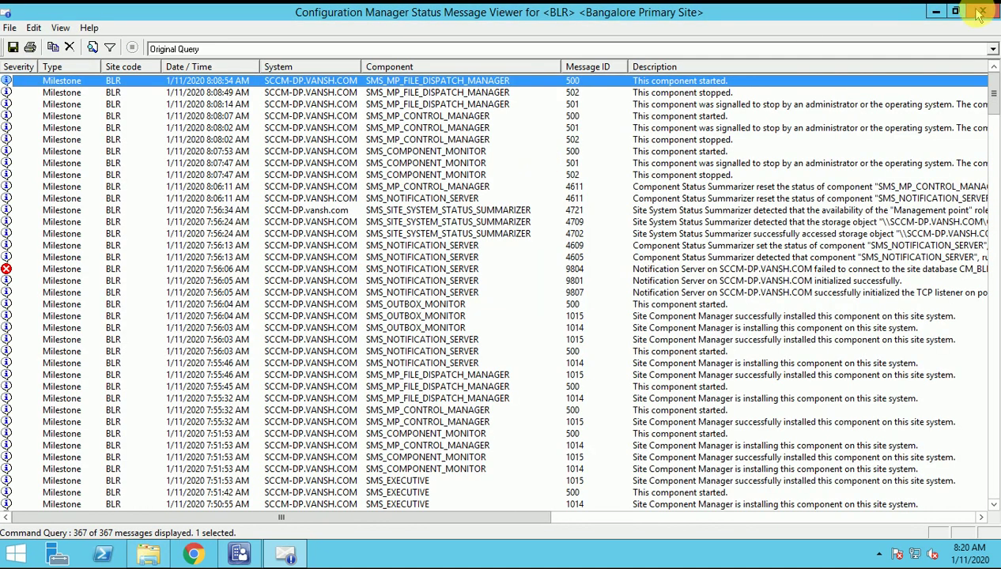
click(935, 11)
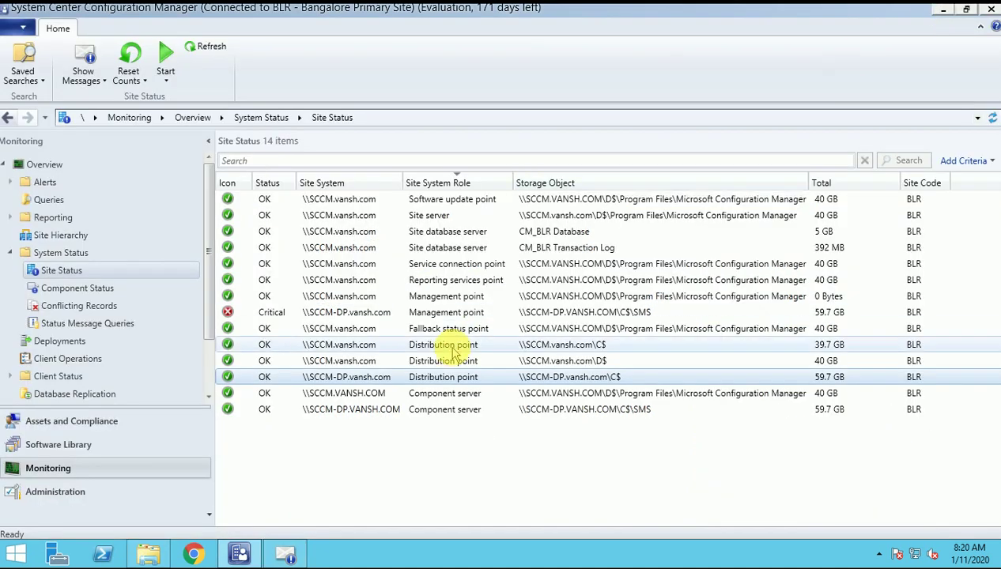
click(345, 393)
click(346, 379)
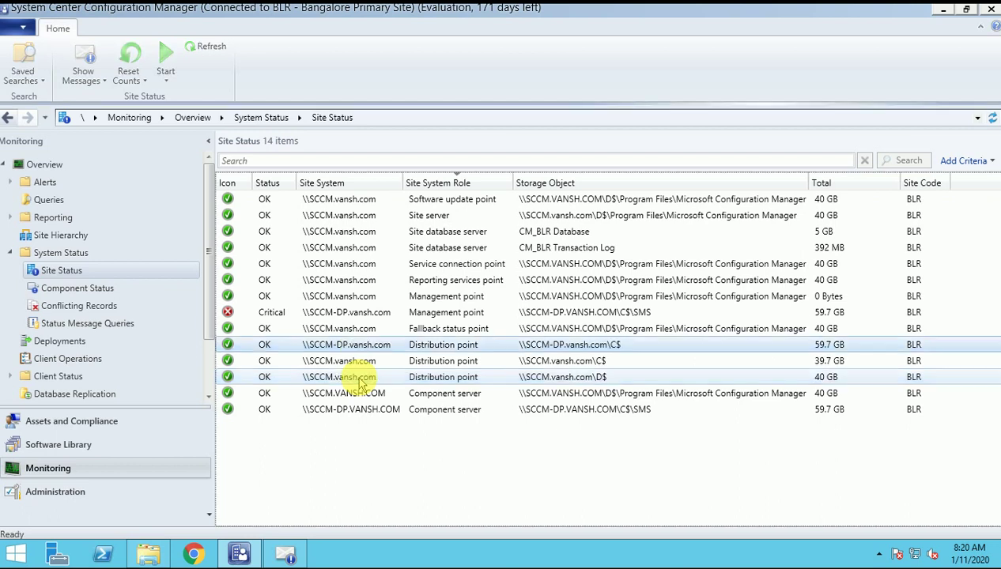
Close the Status Message Viewer and confirm SCCM-DP.vansh.com's Distribution point shows OK.
click(286, 553)
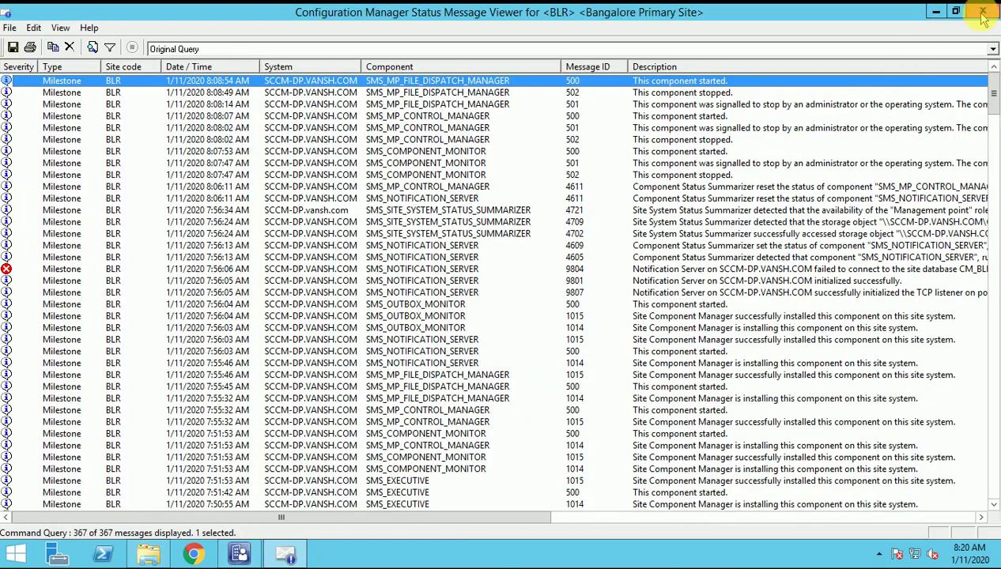
click(982, 11)
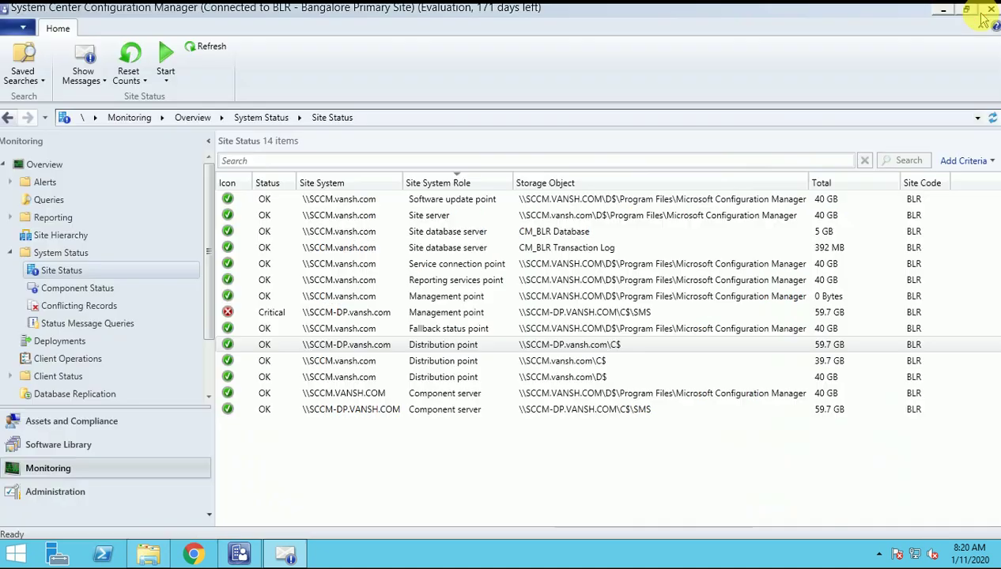
click(370, 362)
click(439, 349)
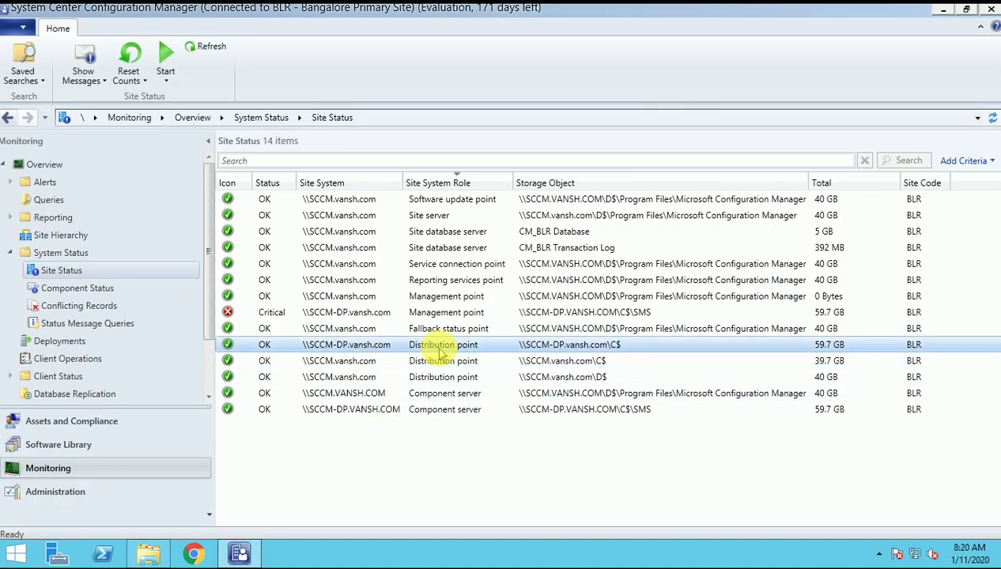